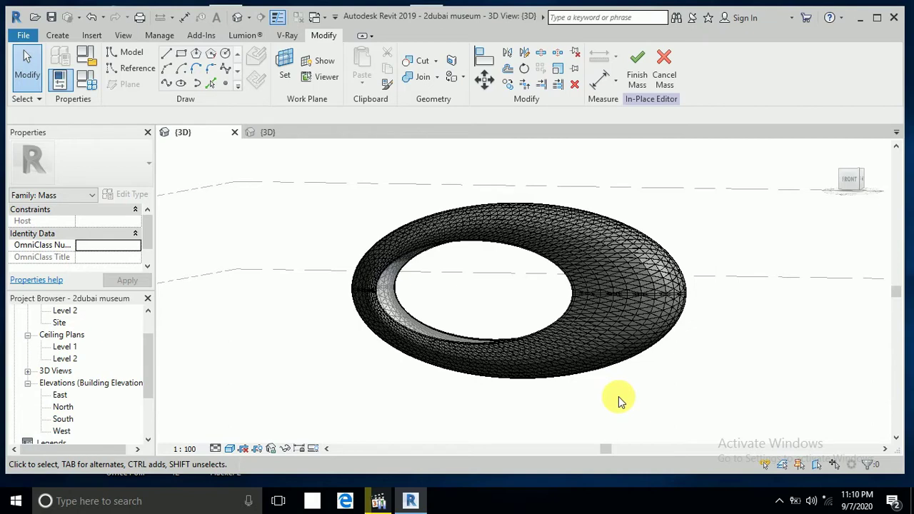
pyautogui.moveTo(618, 396); pyautogui.dragTo(596, 396, button='middle')
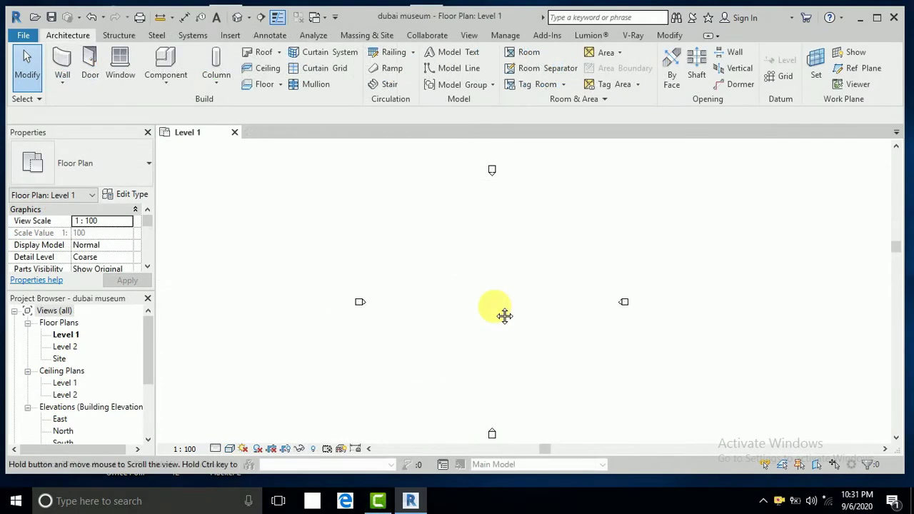
pyautogui.moveTo(493, 310); pyautogui.dragTo(485, 310, button='middle')
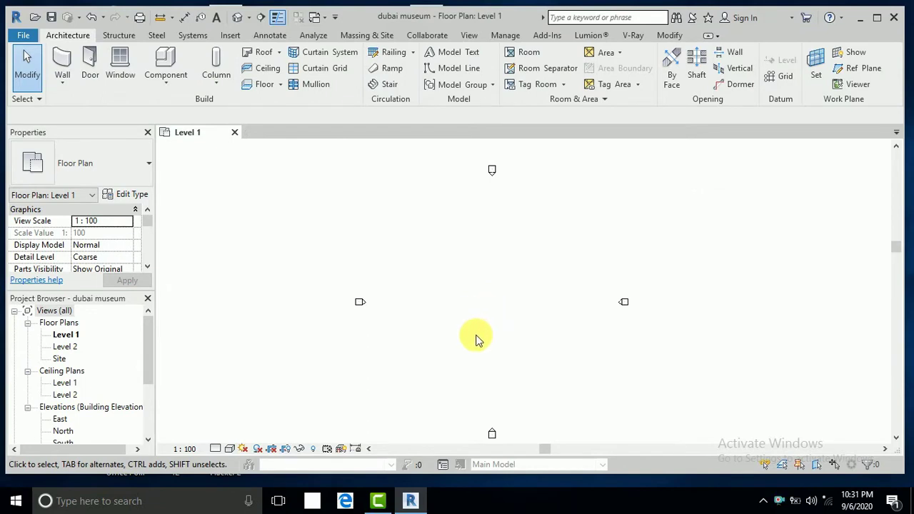
# Start a new in-place mass in the Level 1 floor plan, accepting its default name.
pyautogui.click(364, 35)
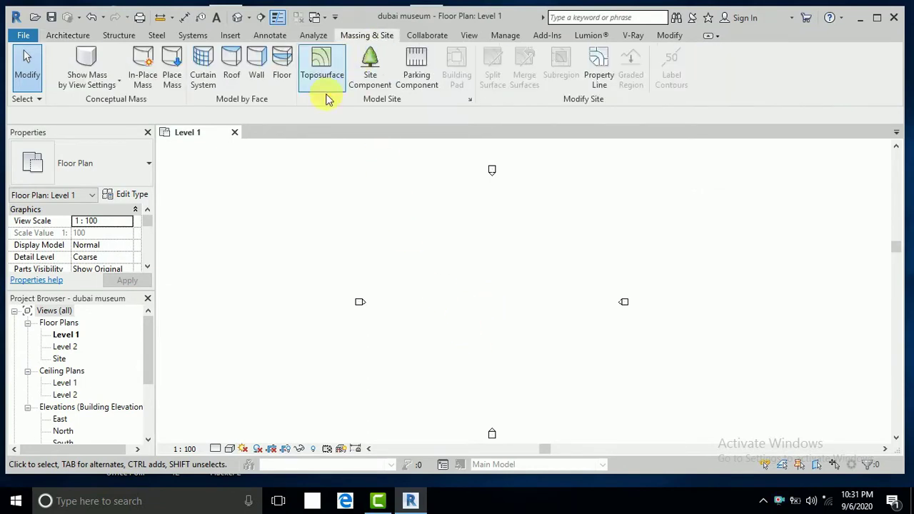
pyautogui.click(145, 84)
pyautogui.click(554, 139)
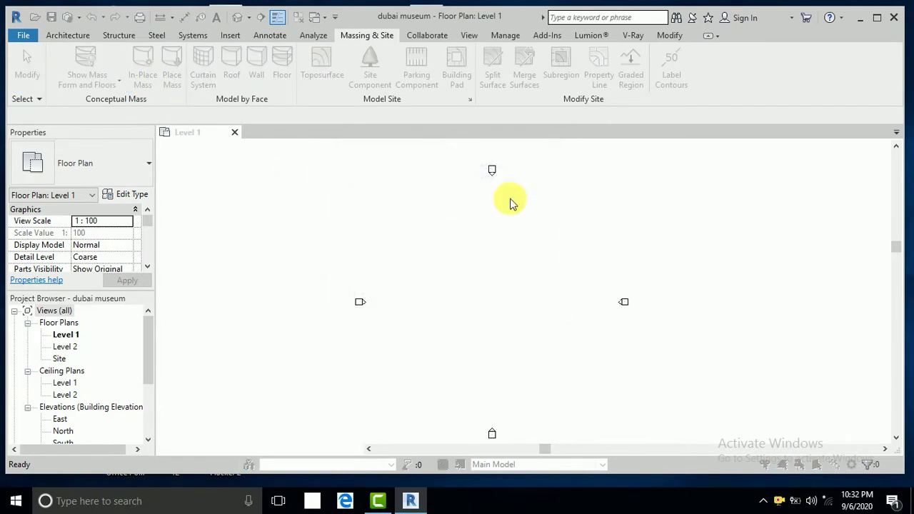
pyautogui.click(502, 327)
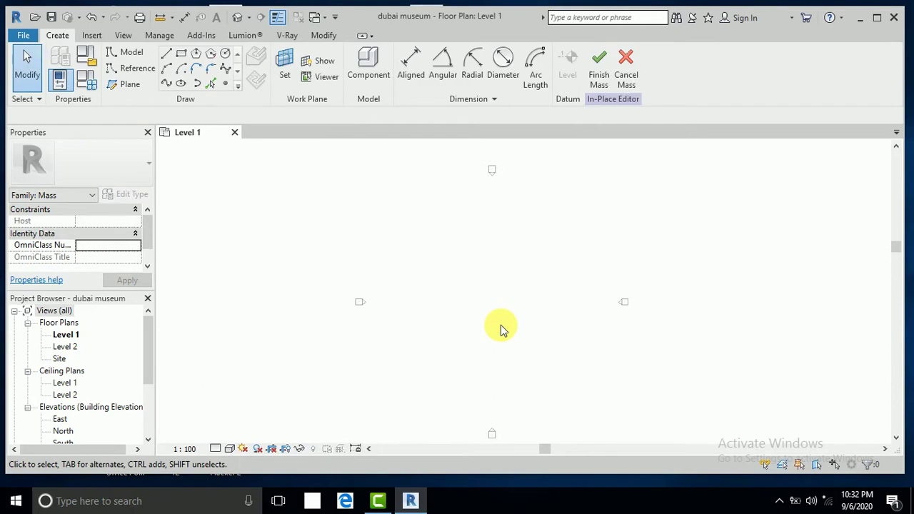
# Draw a horizontal reference plane between the west and east elevation markers and name it 1.
pyautogui.click(130, 86)
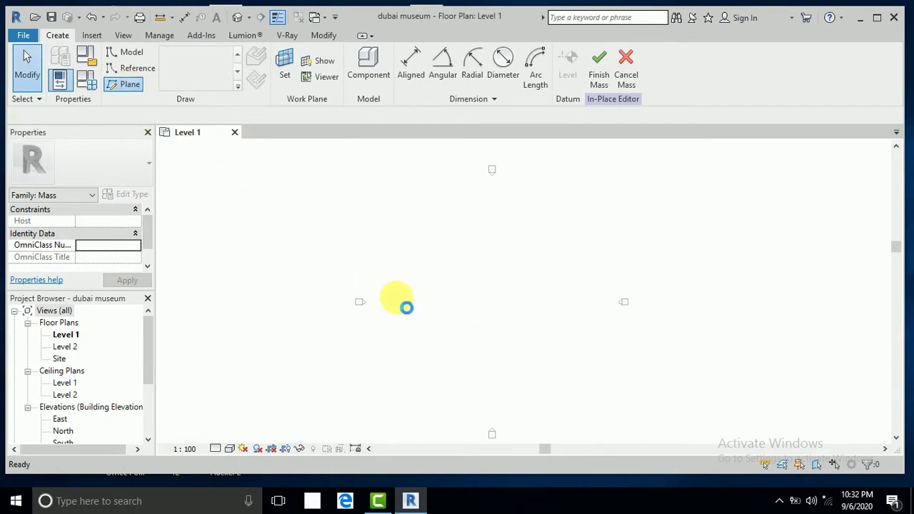
pyautogui.click(405, 307)
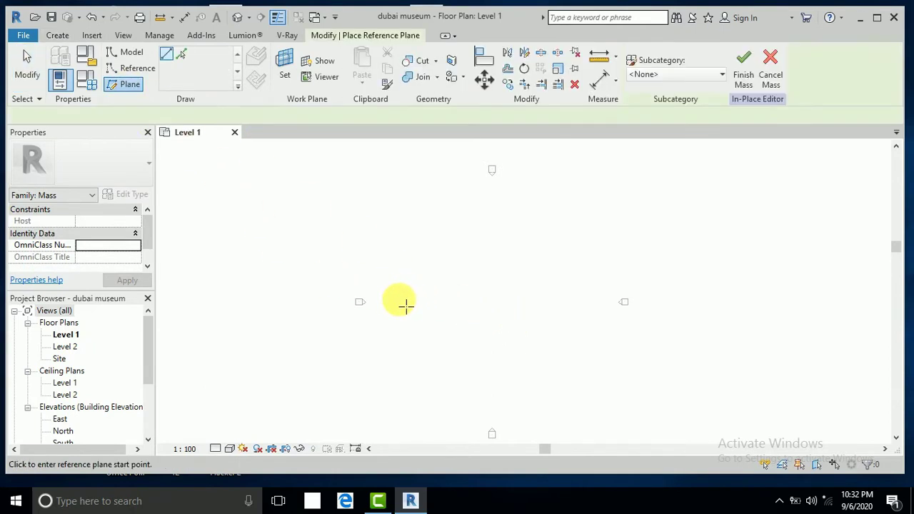
pyautogui.click(604, 303)
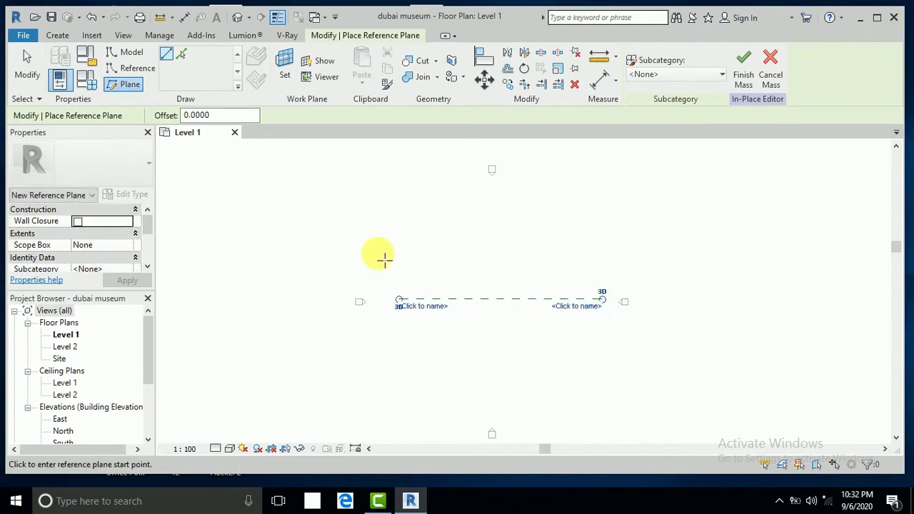
pyautogui.click(26, 65)
pyautogui.click(575, 303)
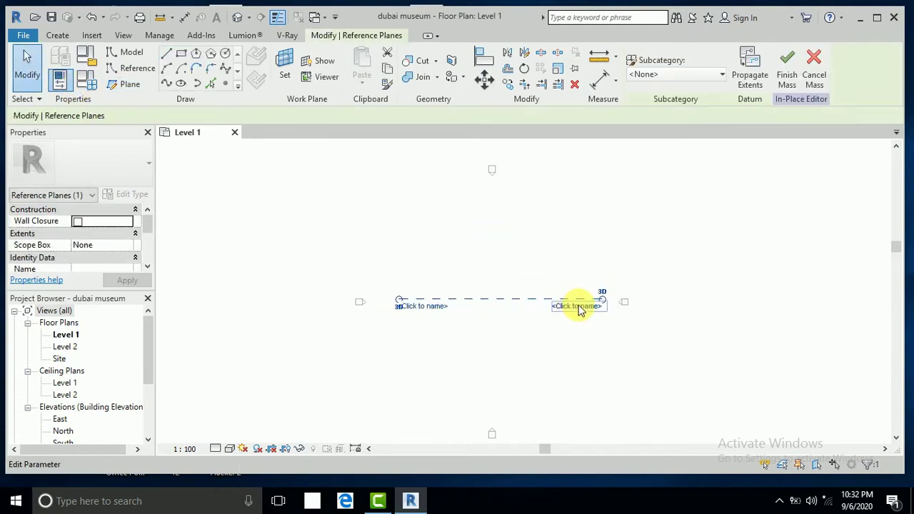
pyautogui.click(577, 305)
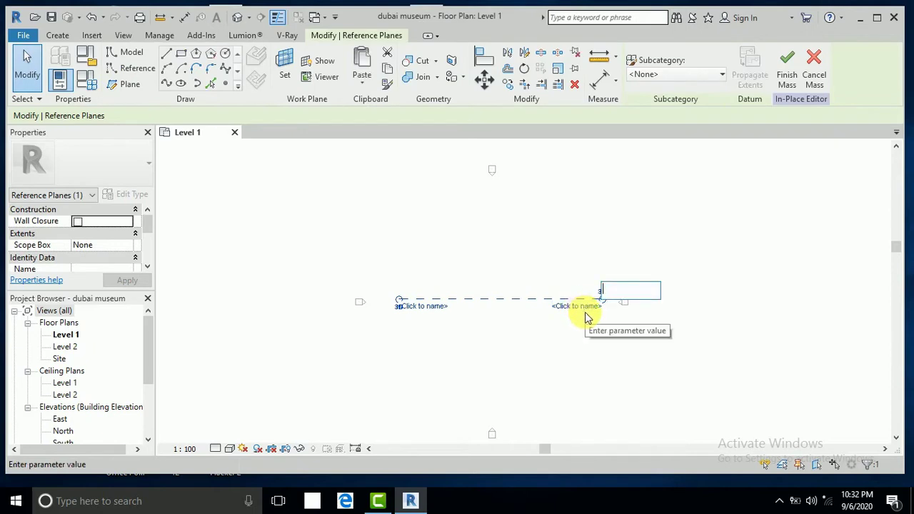
pyautogui.press('Return')
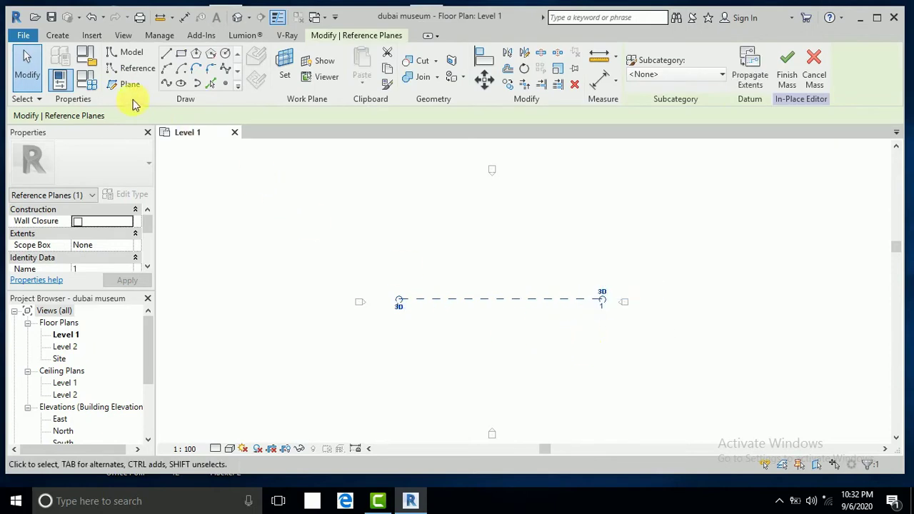
# Draw a second horizontal reference plane about 5.0 below plane 1 and name it 2.
pyautogui.click(126, 89)
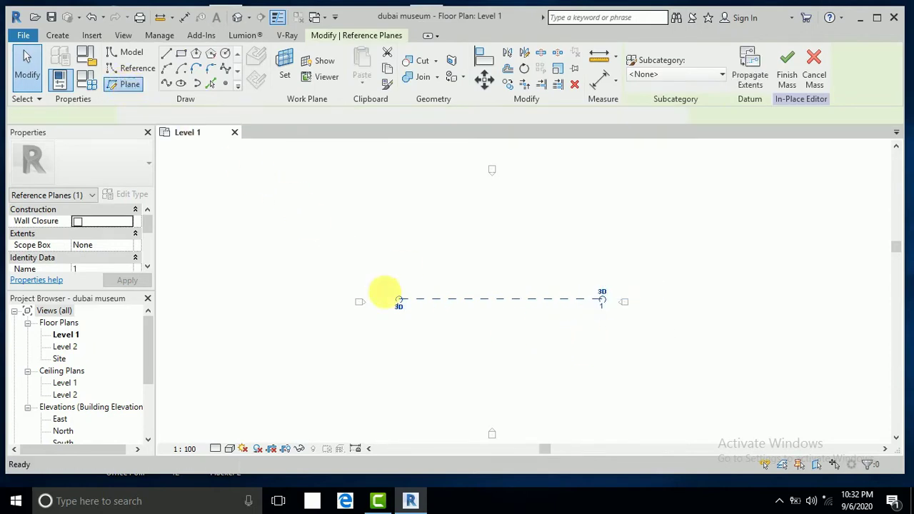
pyautogui.click(398, 325)
pyautogui.click(608, 328)
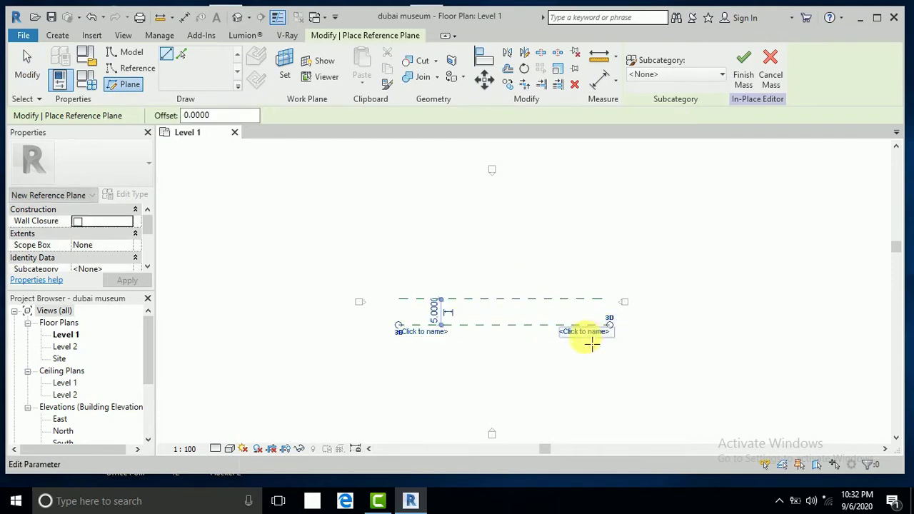
pyautogui.click(28, 64)
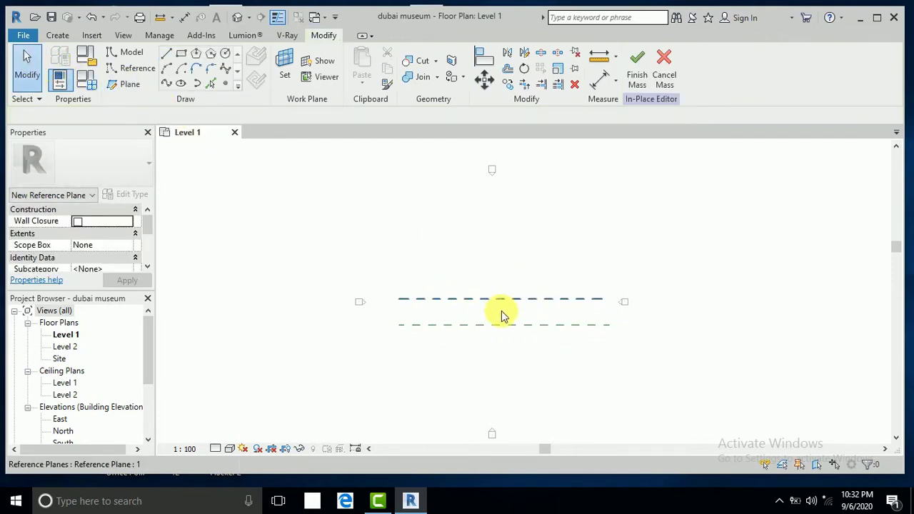
pyautogui.click(600, 331)
pyautogui.click(596, 331)
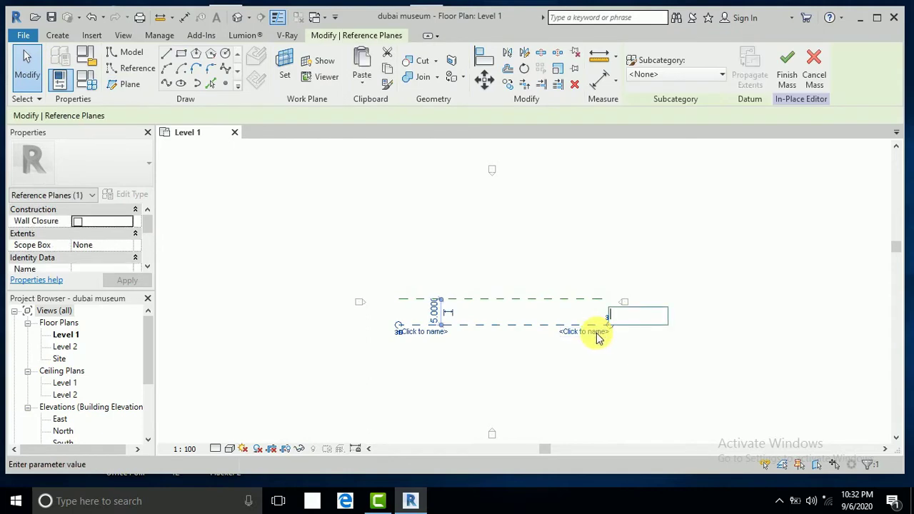
pyautogui.write('2')
pyautogui.press('Return')
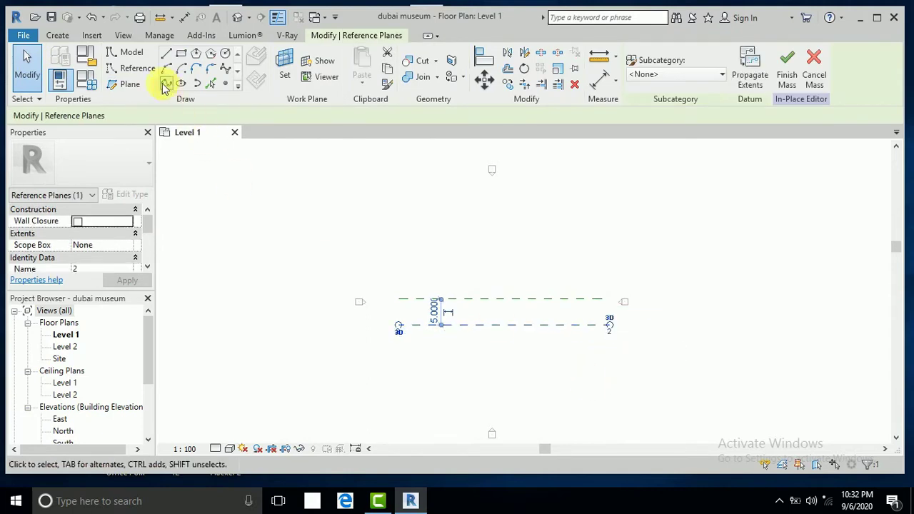
# Draw a third horizontal reference plane about 3.5 below plane 2 and name it 3.
pyautogui.click(125, 84)
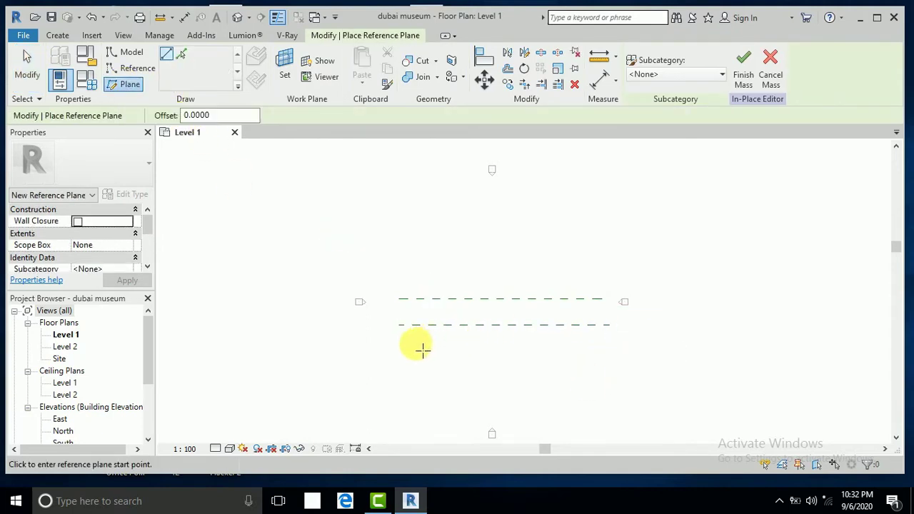
pyautogui.click(418, 344)
pyautogui.click(593, 344)
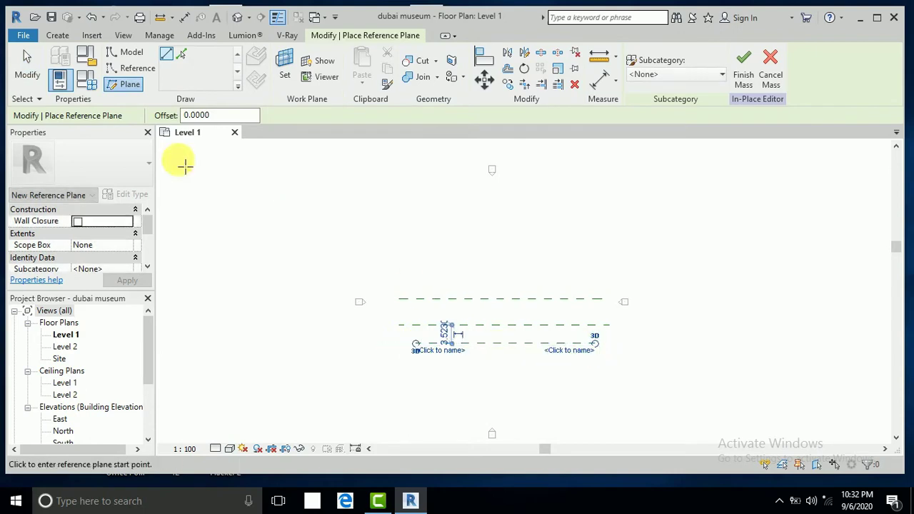
pyautogui.click(32, 63)
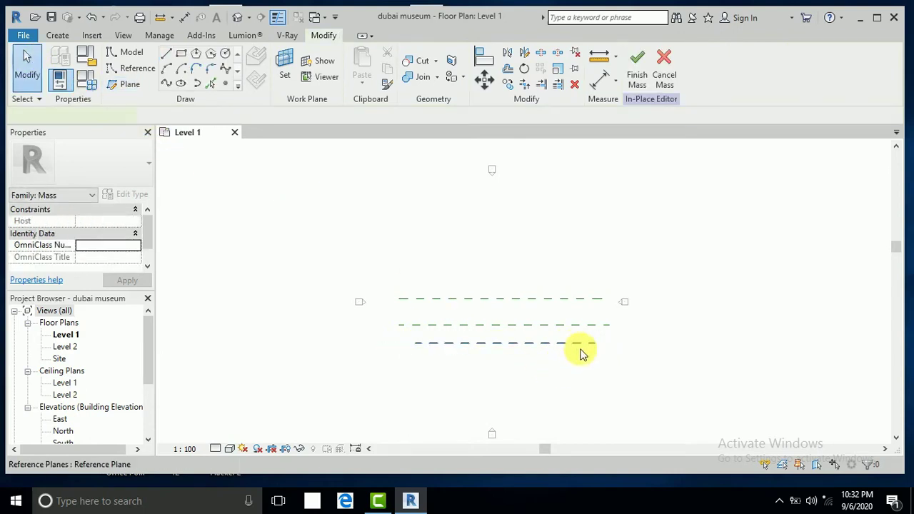
pyautogui.click(580, 352)
pyautogui.click(584, 350)
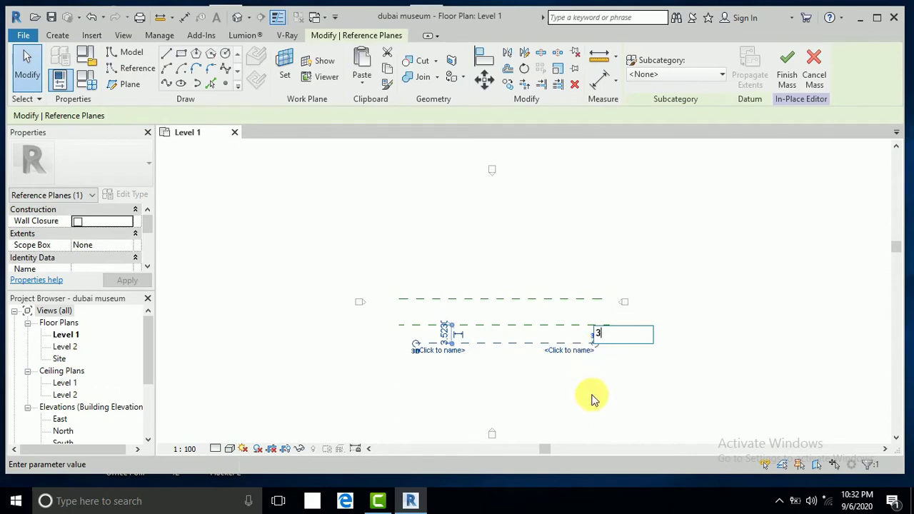
pyautogui.press('Escape')
pyautogui.press('Escape')
pyautogui.scroll(3, 522, 382)
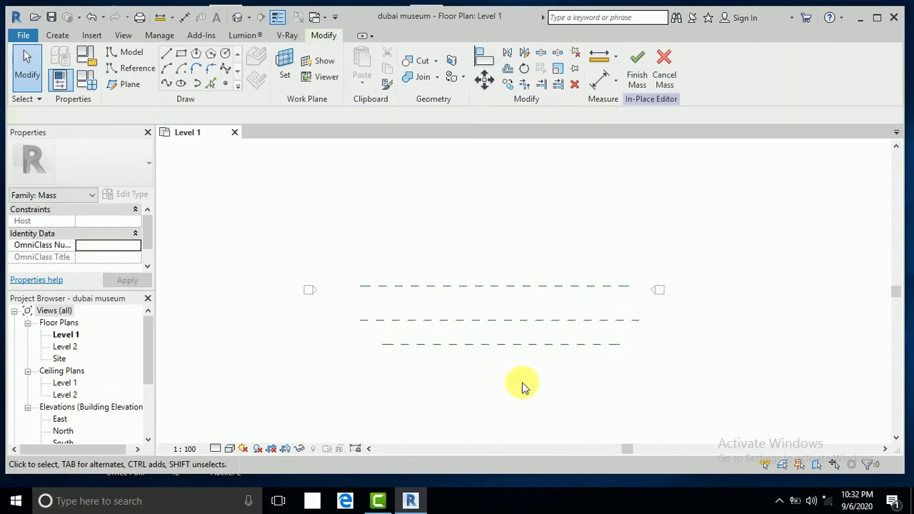
pyautogui.moveTo(522, 385)
pyautogui.mouseDown(button='middle')
pyautogui.moveTo(497, 351)
pyautogui.moveTo(519, 378)
pyautogui.mouseUp(button='middle')
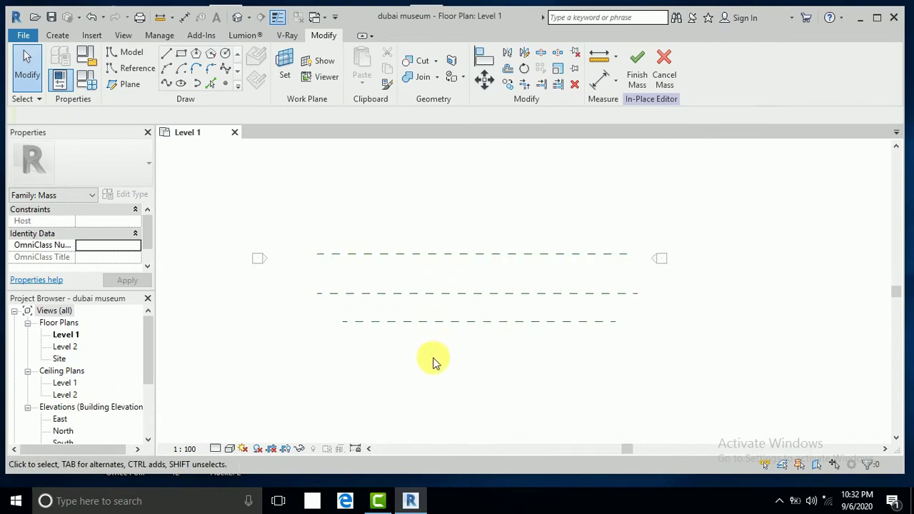
# Open the South elevation and draw a vertical reference plane crossing Level 1 and Level 2 near the middle.
pyautogui.moveTo(149, 362); pyautogui.dragTo(162, 392)
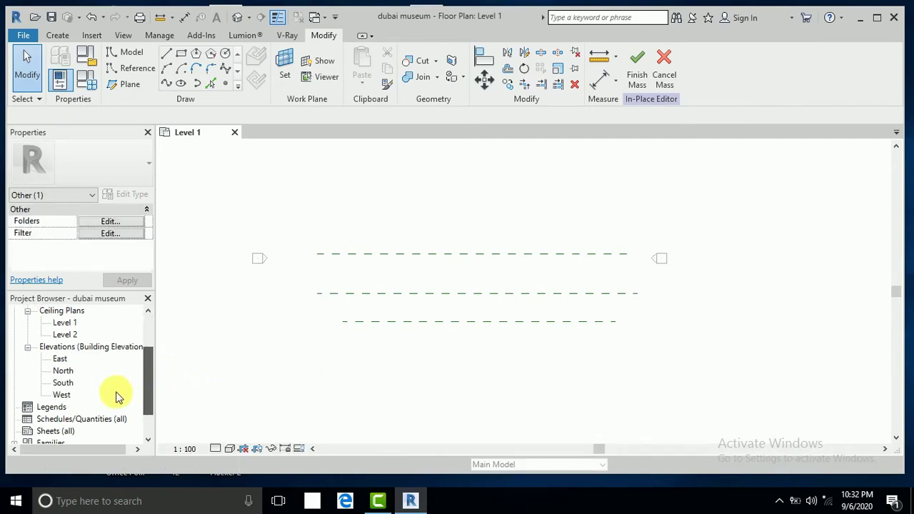
pyautogui.doubleClick(63, 383)
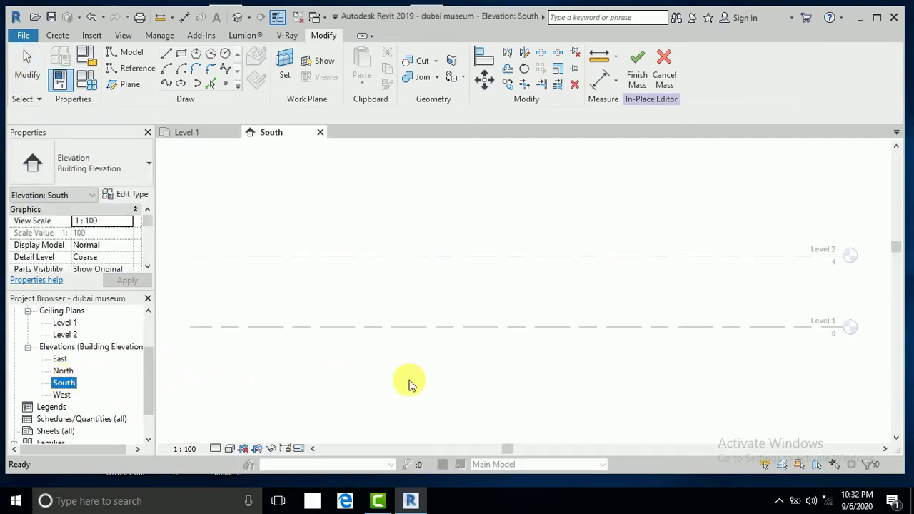
pyautogui.click(120, 85)
pyautogui.click(506, 181)
pyautogui.click(506, 399)
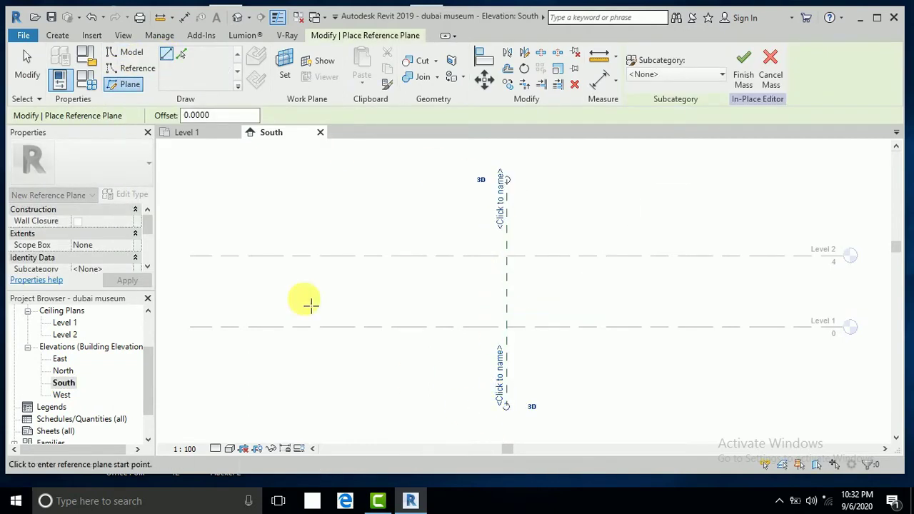
pyautogui.click(37, 72)
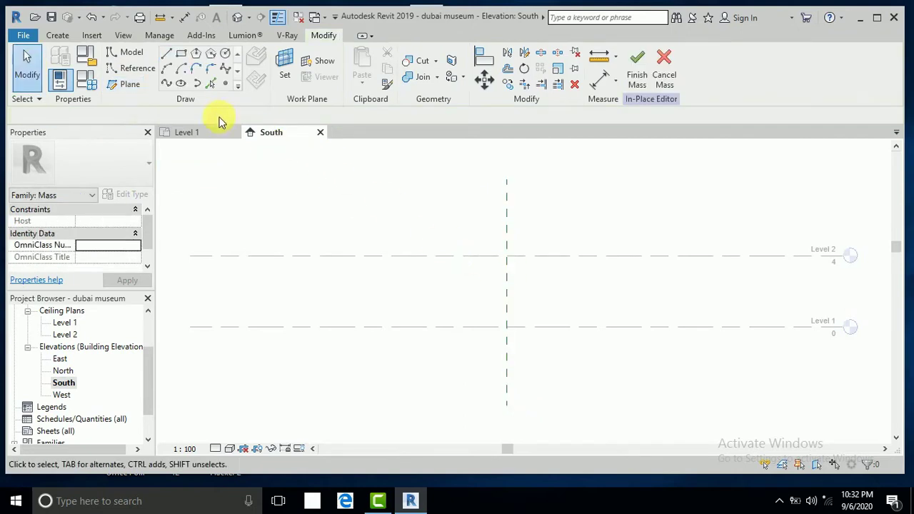
# Start a model ellipse and set its work plane to Reference Plane : 1.
pyautogui.click(181, 85)
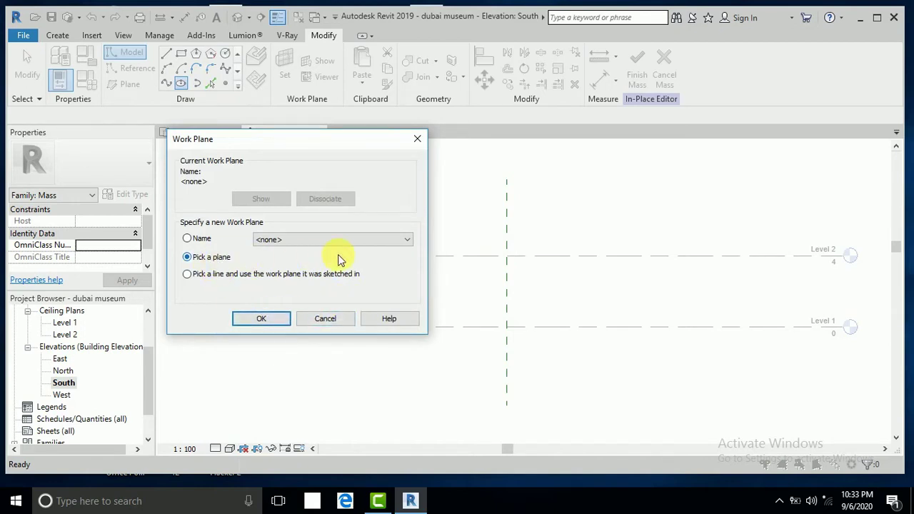
pyautogui.click(407, 241)
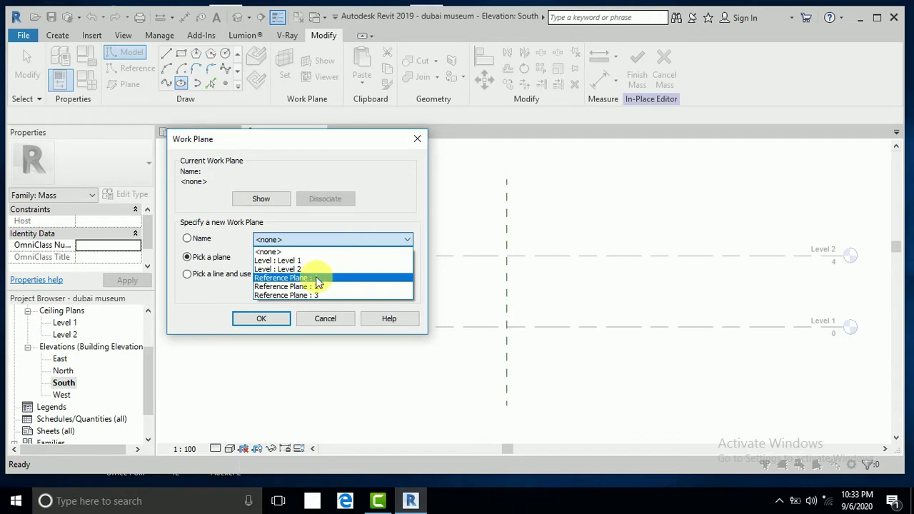
pyautogui.click(277, 277)
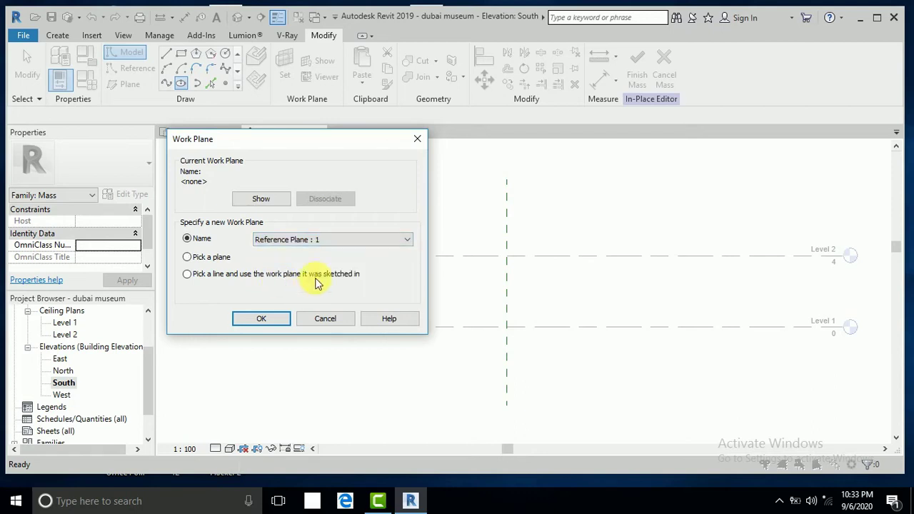
pyautogui.click(261, 318)
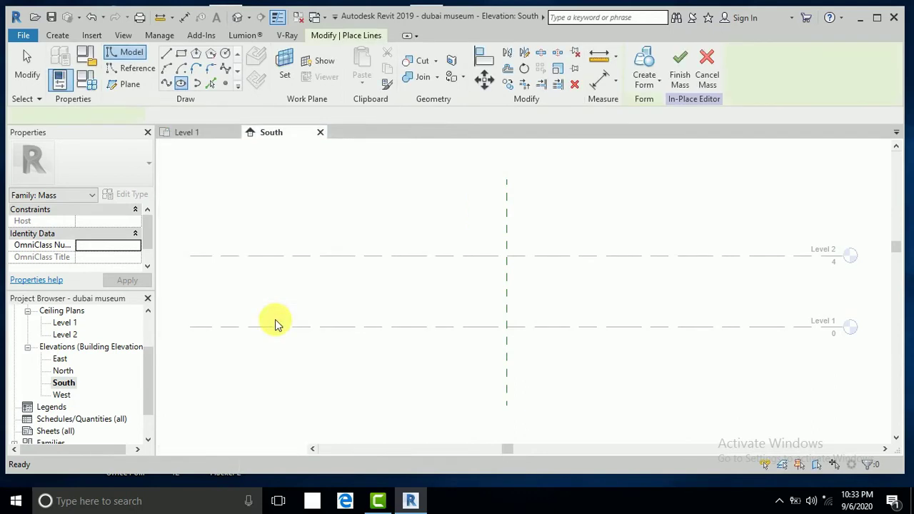
# Draw an ellipse centred where the vertical plane meets Level 1, with a 7.9 horizontal half-axis and a 4.0 vertical half-axis reaching Level 2.
pyautogui.click(182, 84)
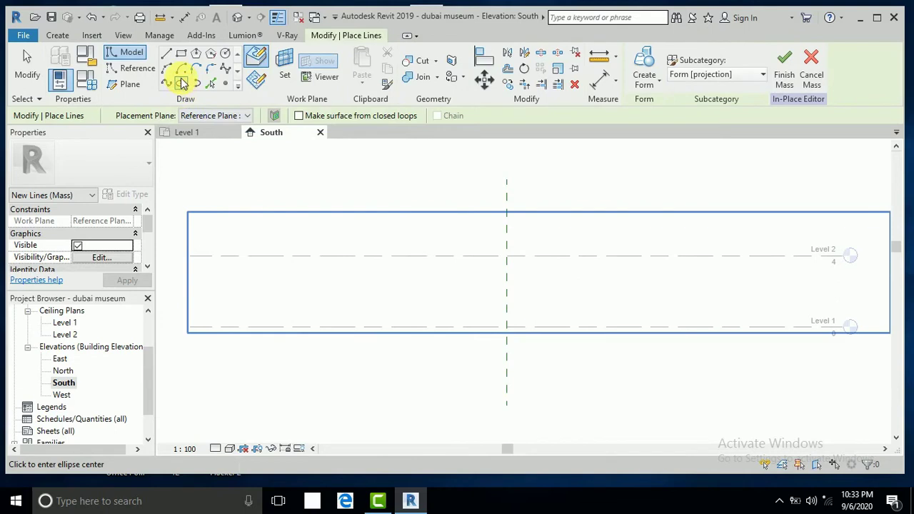
pyautogui.click(507, 327)
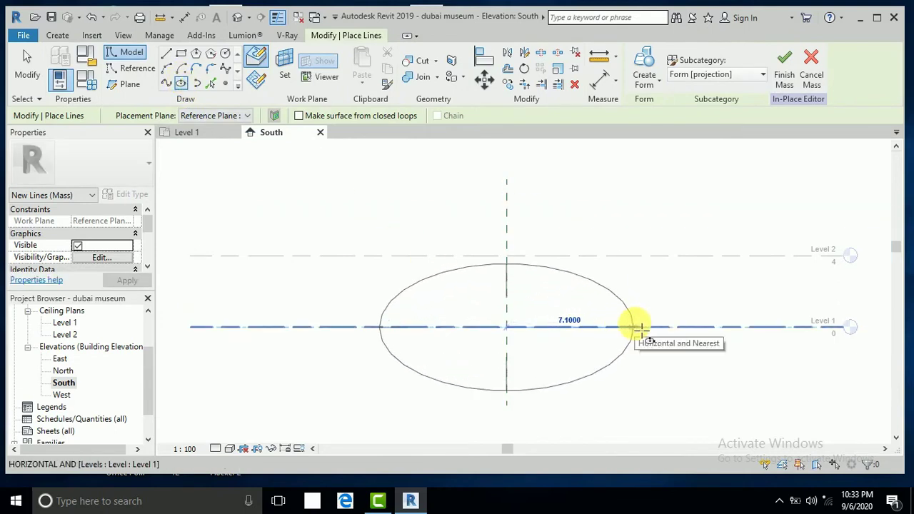
pyautogui.click(647, 327)
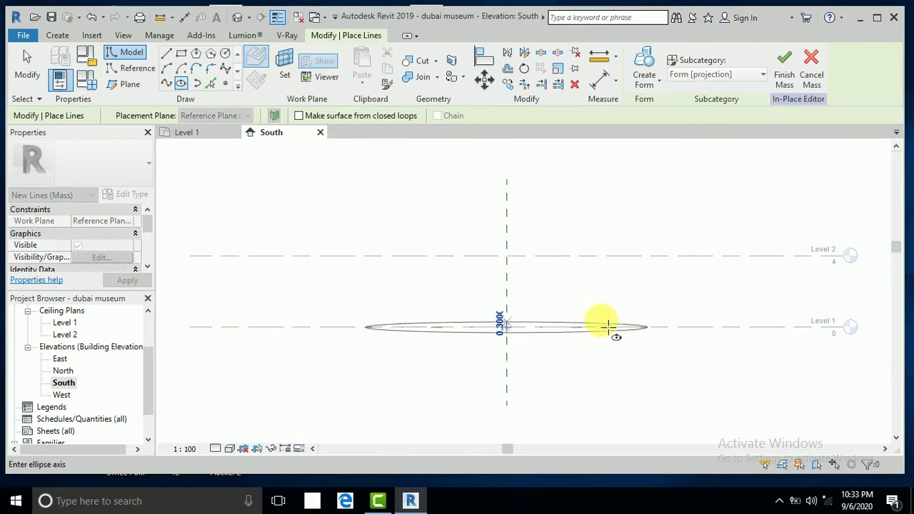
pyautogui.click(518, 256)
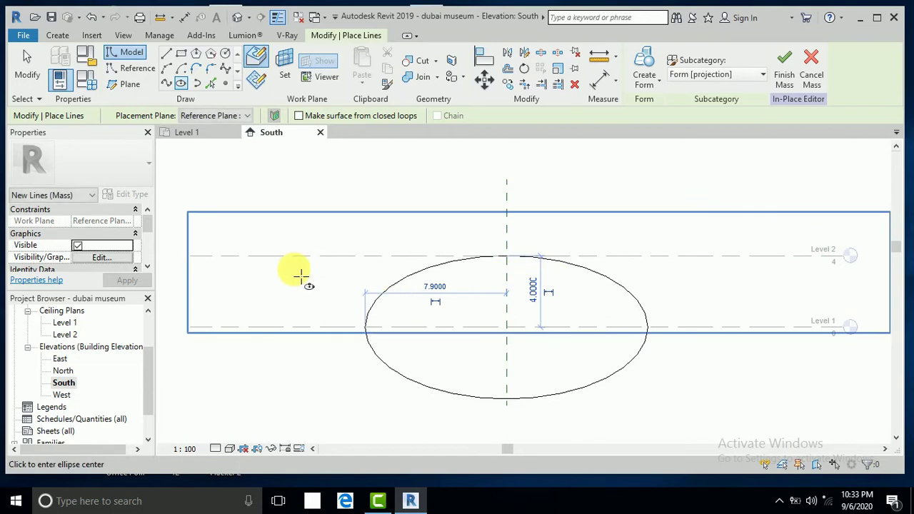
pyautogui.click(28, 75)
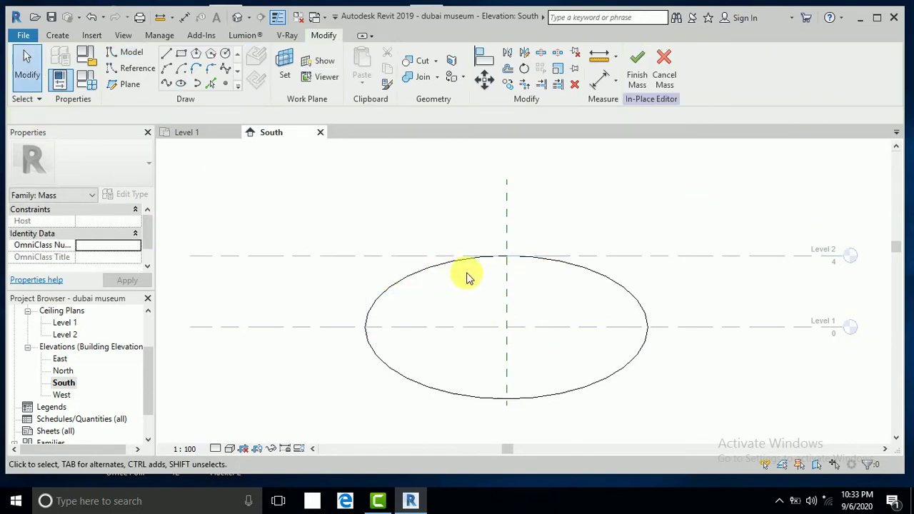
# Check the ellipse in the 3D view, then set the work plane to Reference Plane : 2 from the South elevation.
pyautogui.moveTo(494, 300); pyautogui.dragTo(489, 282, button='middle')
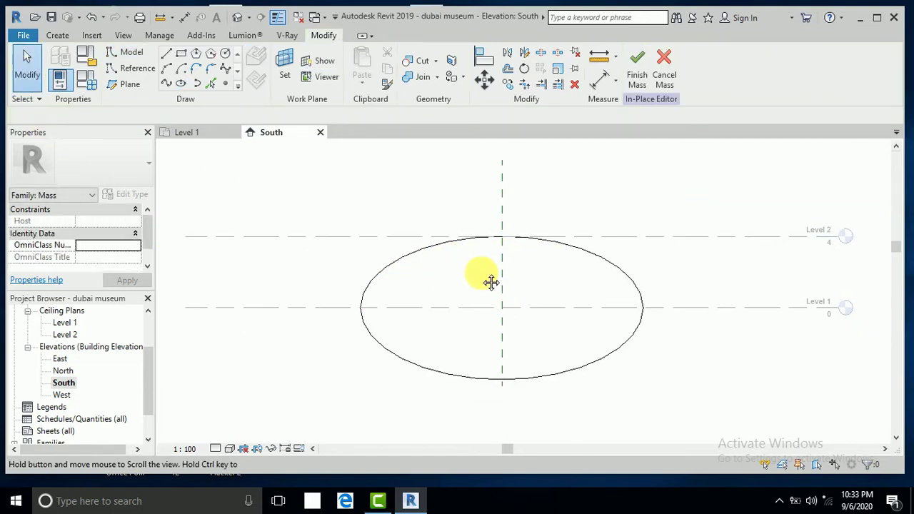
pyautogui.click(238, 18)
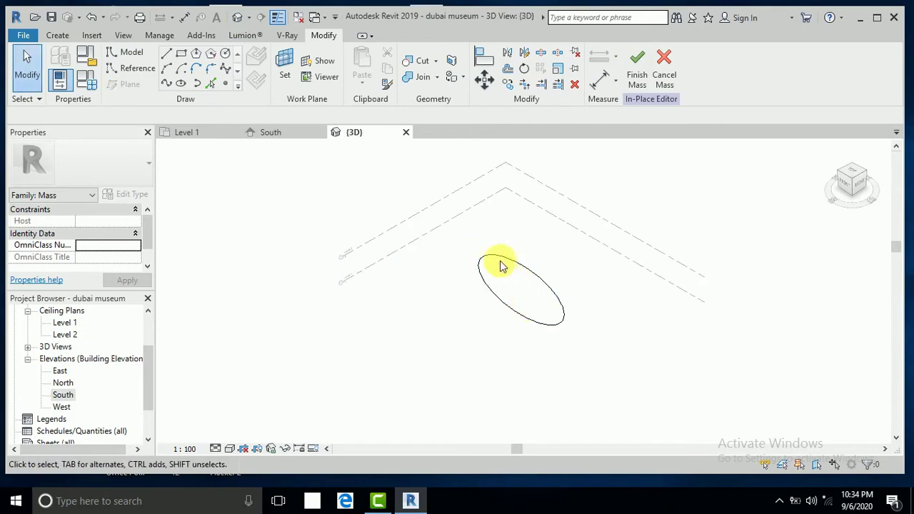
pyautogui.scroll(2, 490, 292)
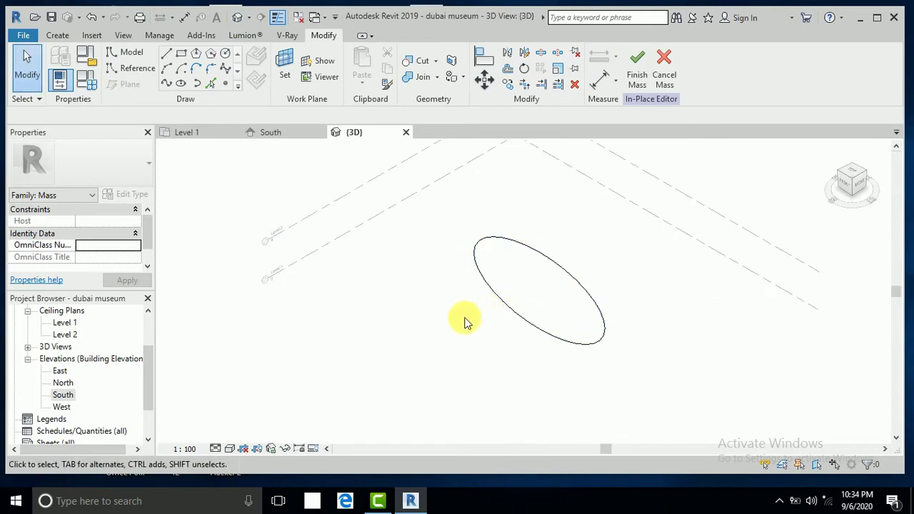
pyautogui.doubleClick(63, 394)
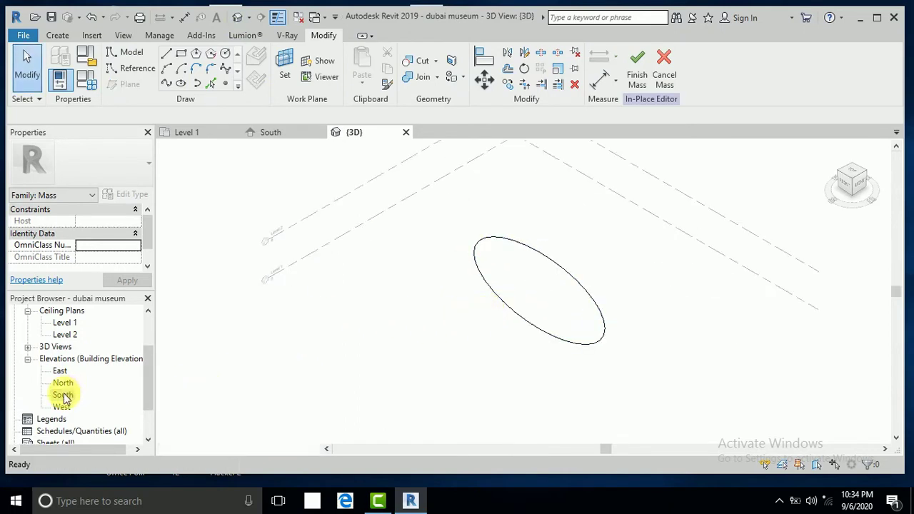
pyautogui.click(284, 78)
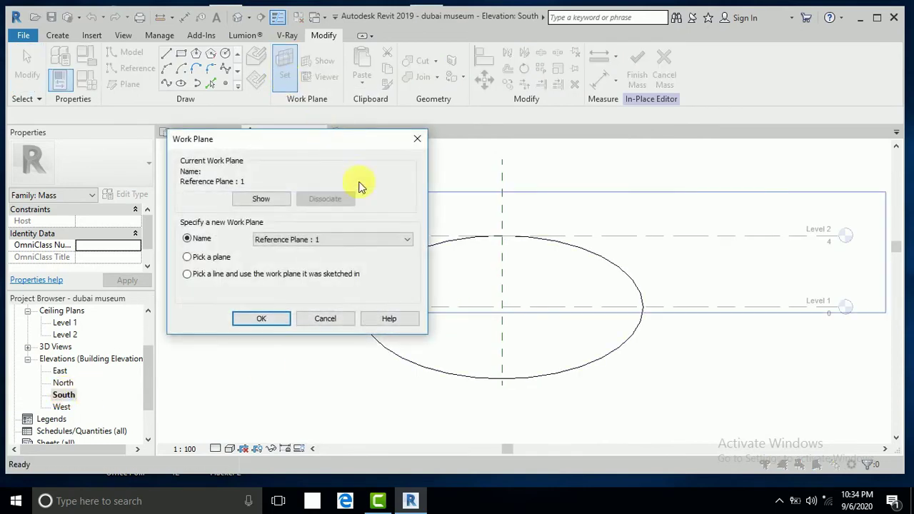
pyautogui.click(406, 240)
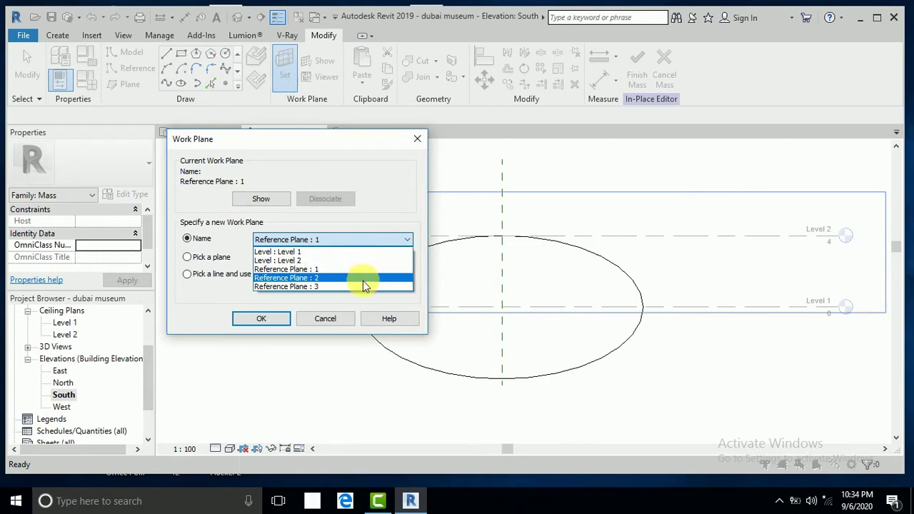
pyautogui.click(362, 278)
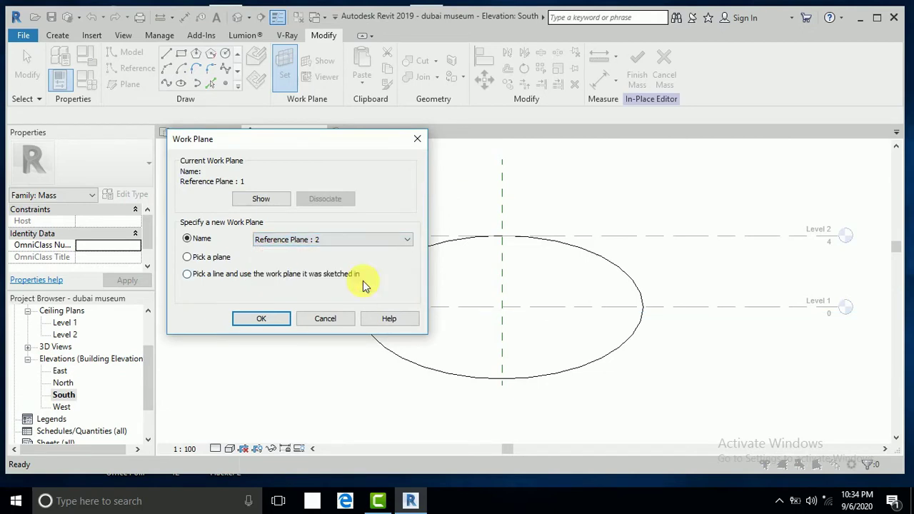
pyautogui.click(280, 324)
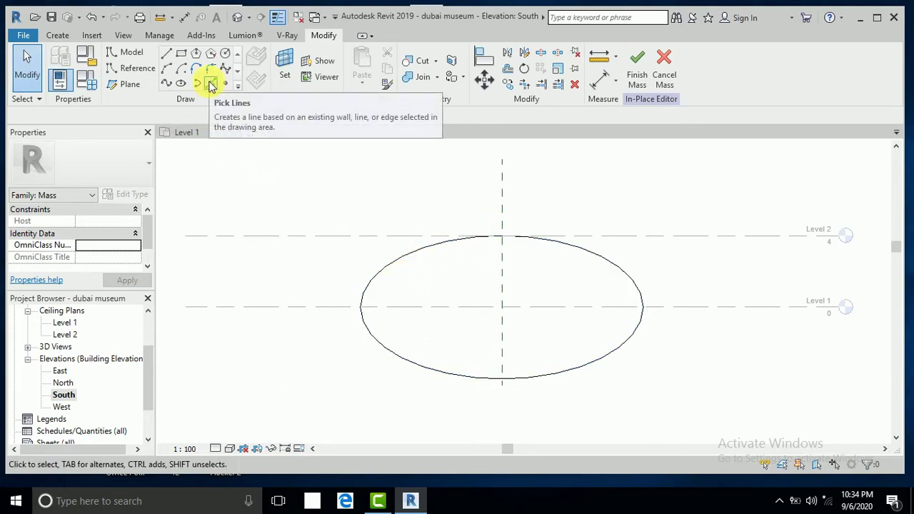
# Copy the existing ellipse onto Reference Plane : 2 with Pick Lines and check both ellipses in the 3D view.
pyautogui.click(210, 84)
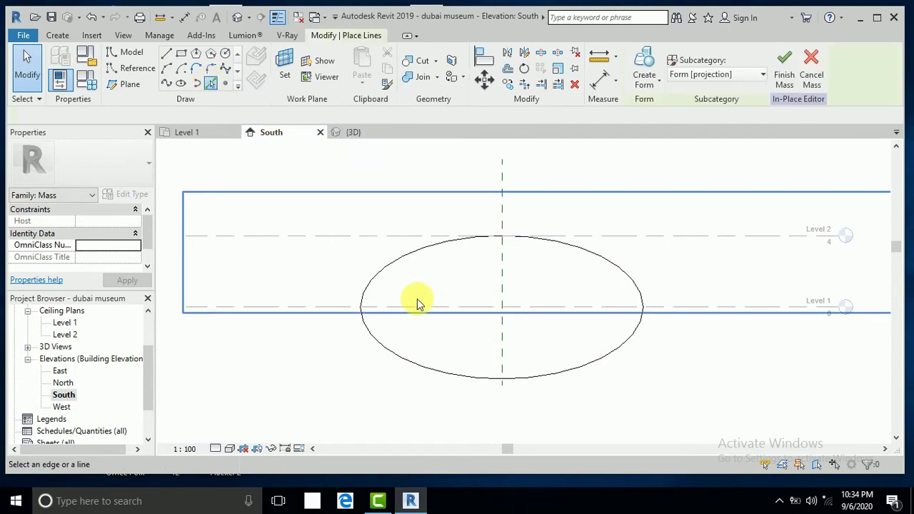
pyautogui.click(408, 257)
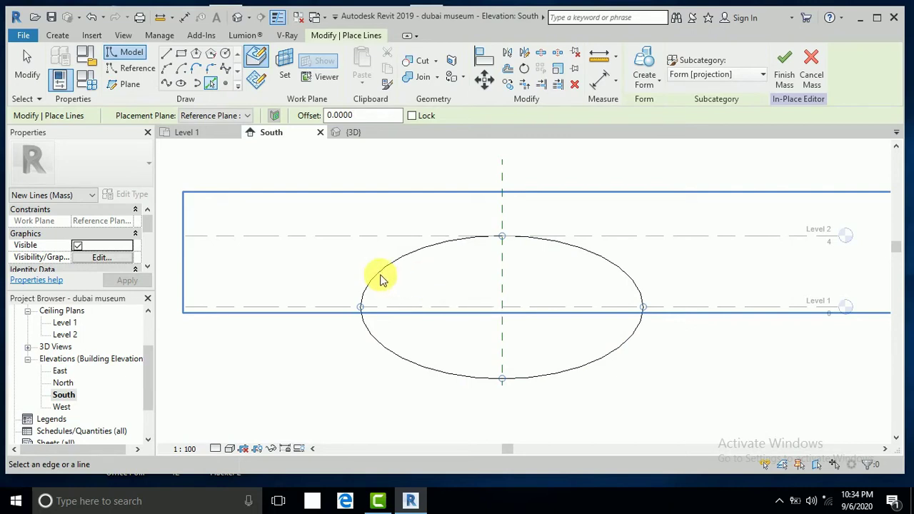
pyautogui.click(238, 18)
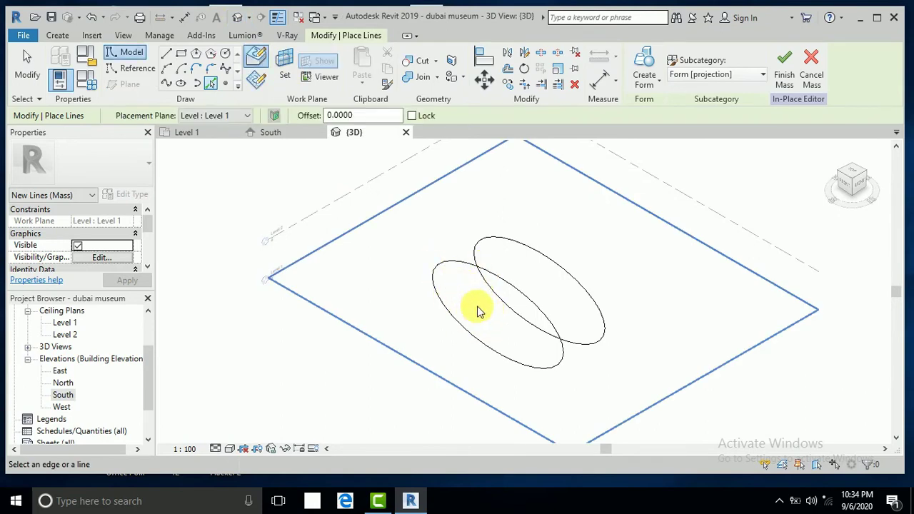
pyautogui.scroll(1, 477, 307)
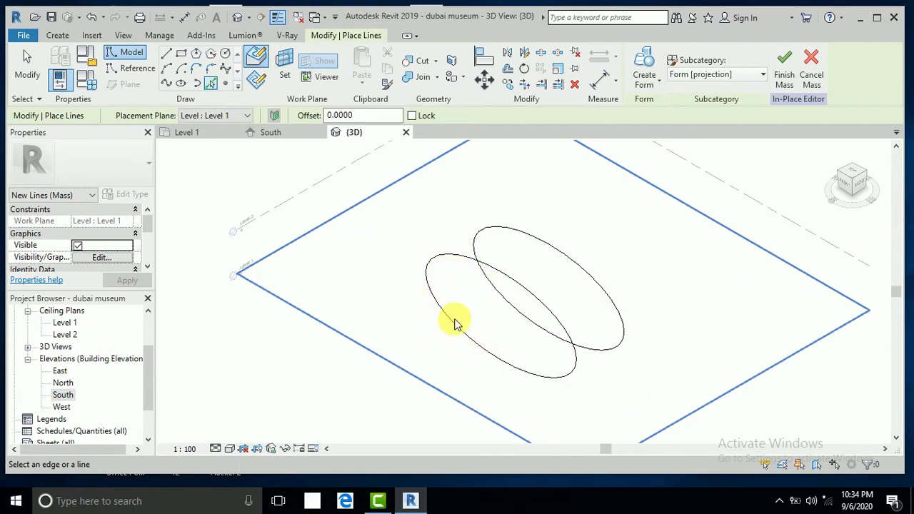
pyautogui.moveTo(470, 335); pyautogui.dragTo(494, 316, button='middle')
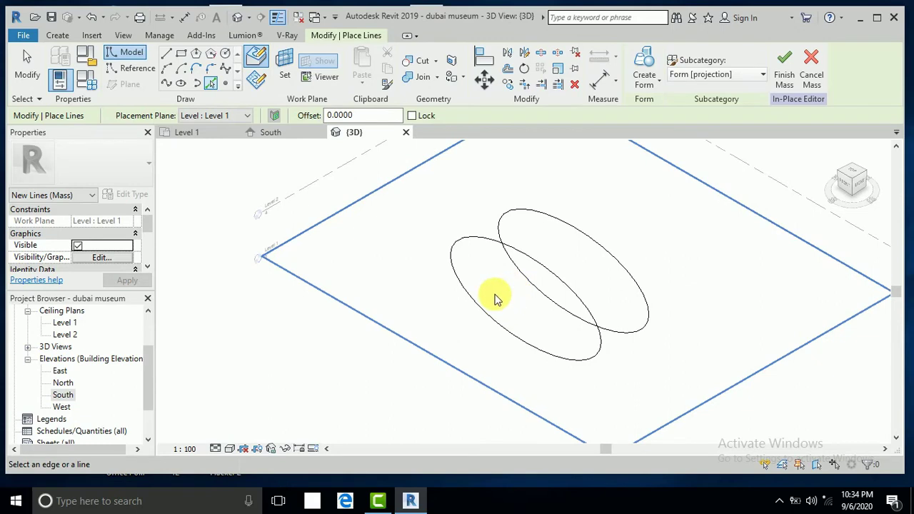
# In the South elevation, scale the second ellipse down about its centre to a horizontal half-axis of about 7.3.
pyautogui.doubleClick(62, 394)
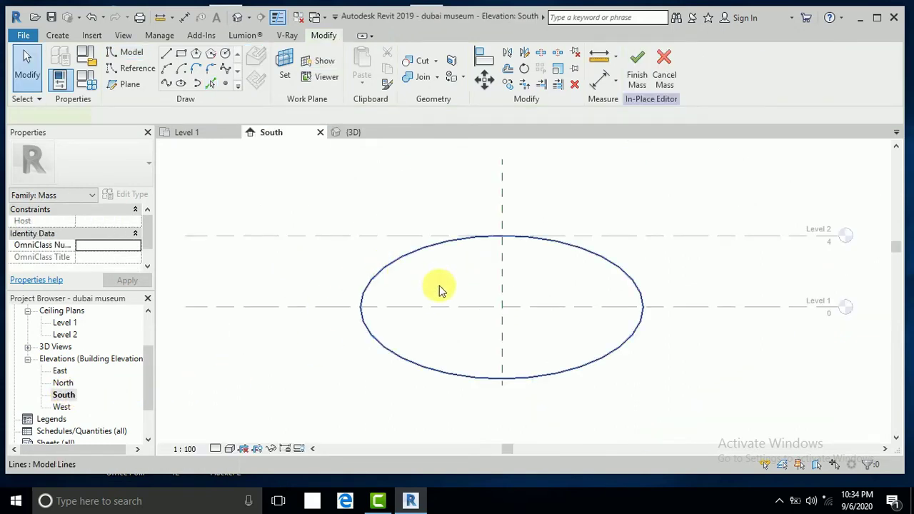
pyautogui.click(483, 302)
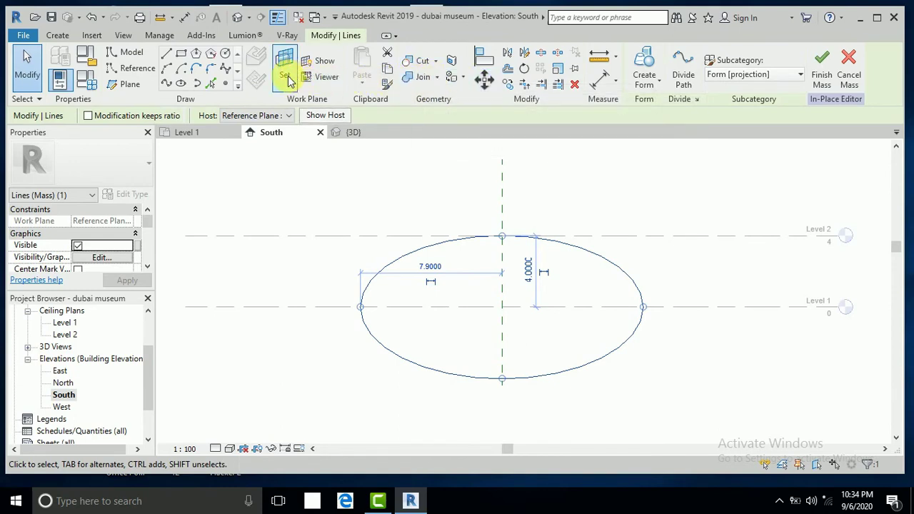
pyautogui.click(559, 69)
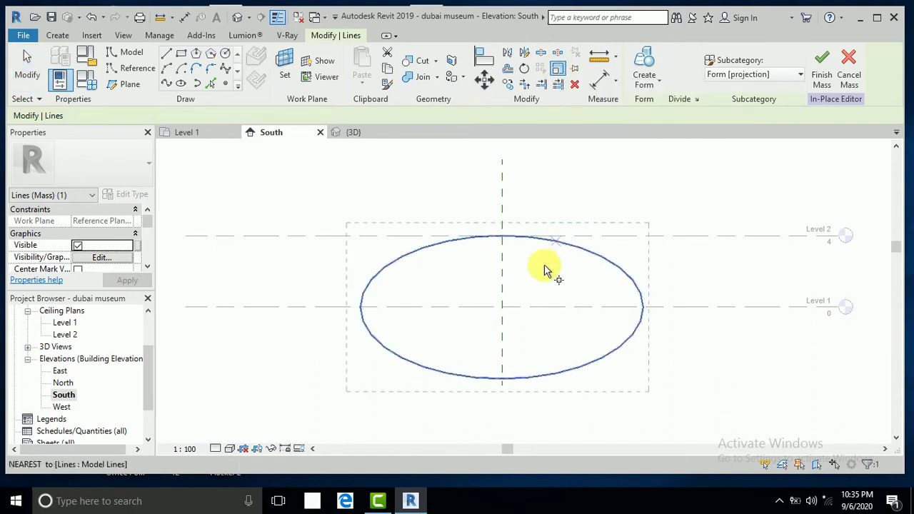
pyautogui.click(501, 309)
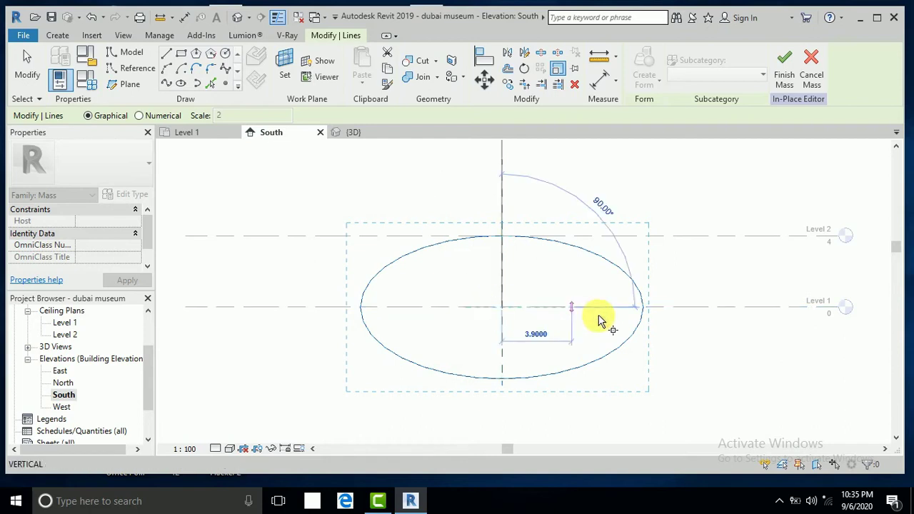
pyautogui.click(640, 308)
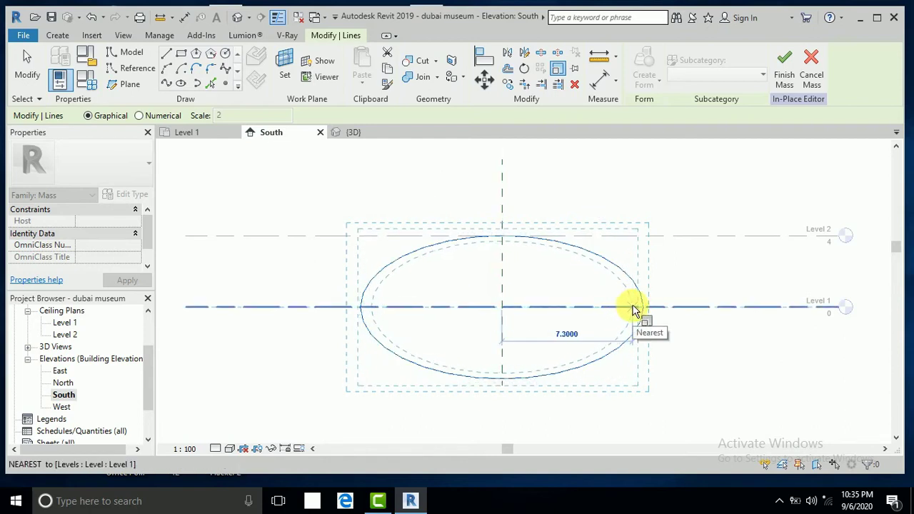
pyautogui.click(633, 309)
pyautogui.click(27, 68)
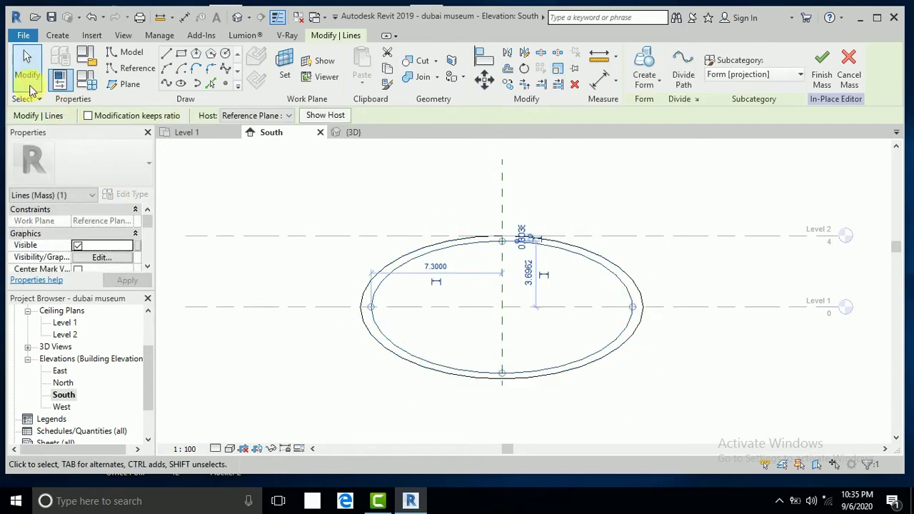
pyautogui.click(403, 249)
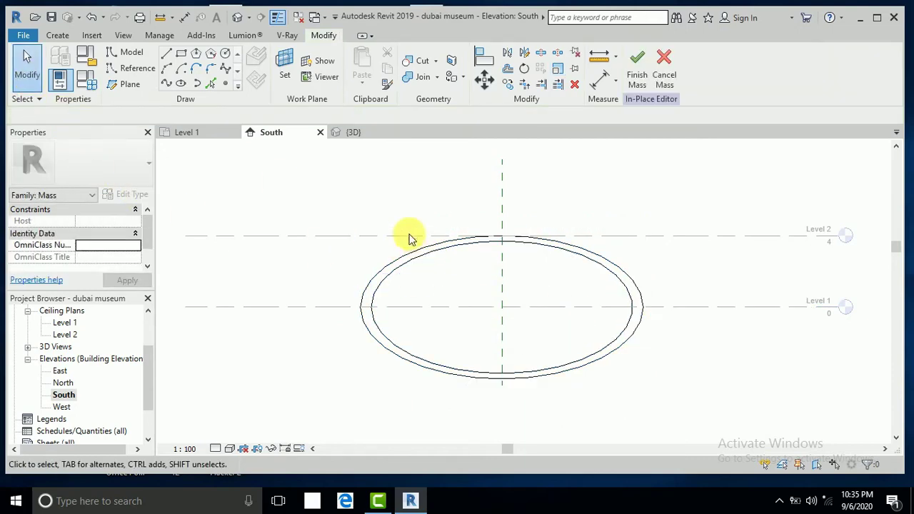
# Set the work plane to Reference Plane : 3 and copy the inner ellipse onto it with Pick Lines.
pyautogui.click(284, 77)
pyautogui.click(407, 240)
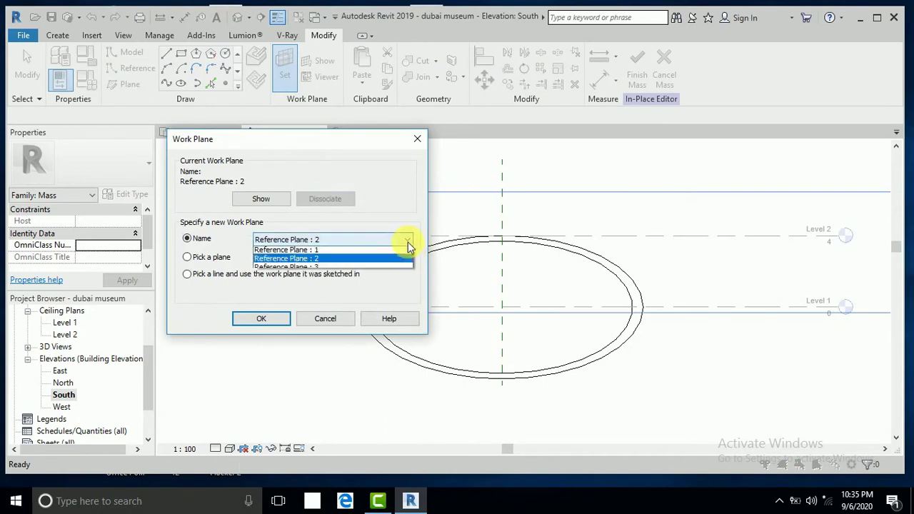
pyautogui.click(370, 284)
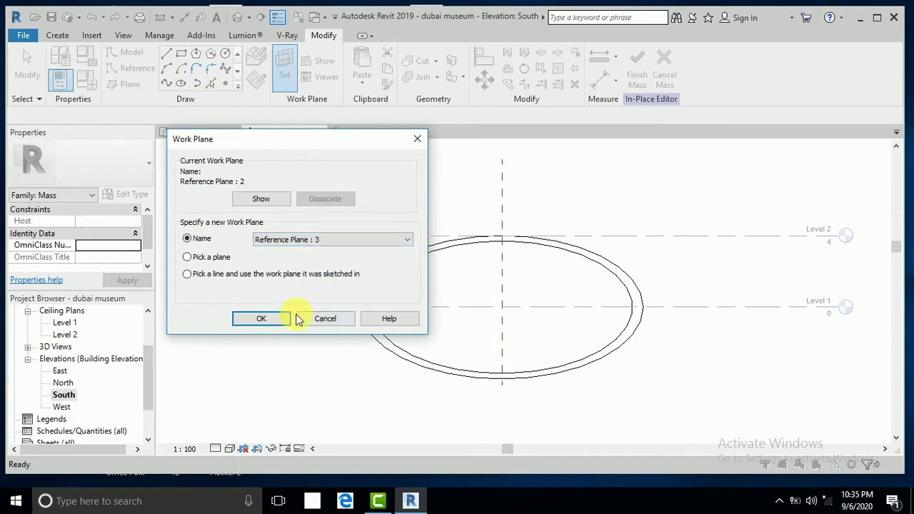
pyautogui.click(261, 318)
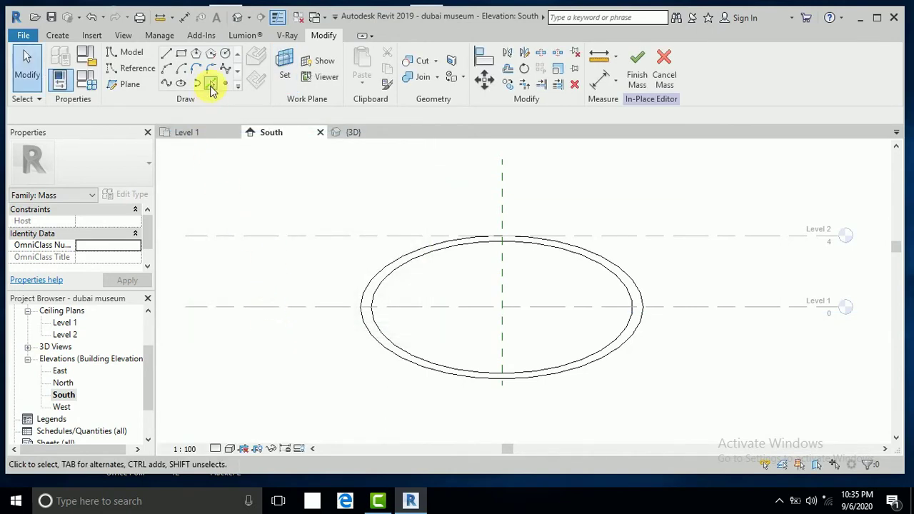
pyautogui.click(210, 85)
pyautogui.click(443, 251)
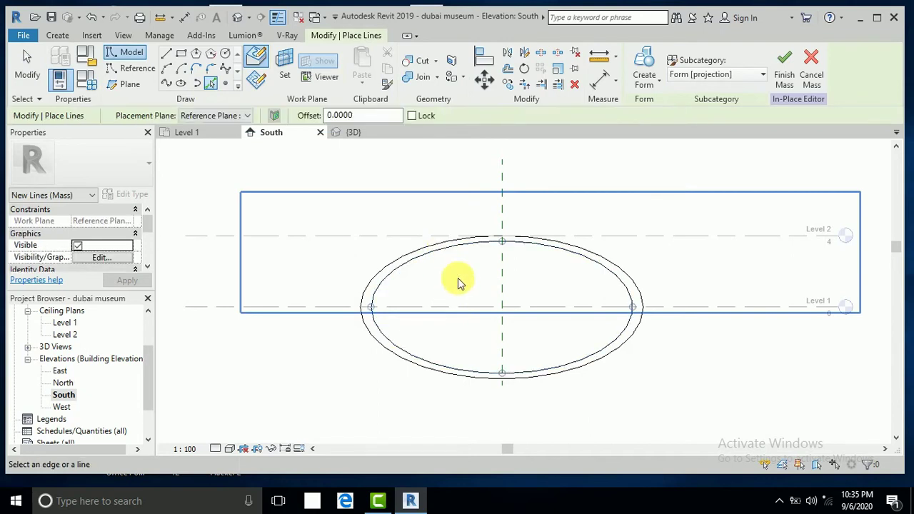
pyautogui.click(26, 71)
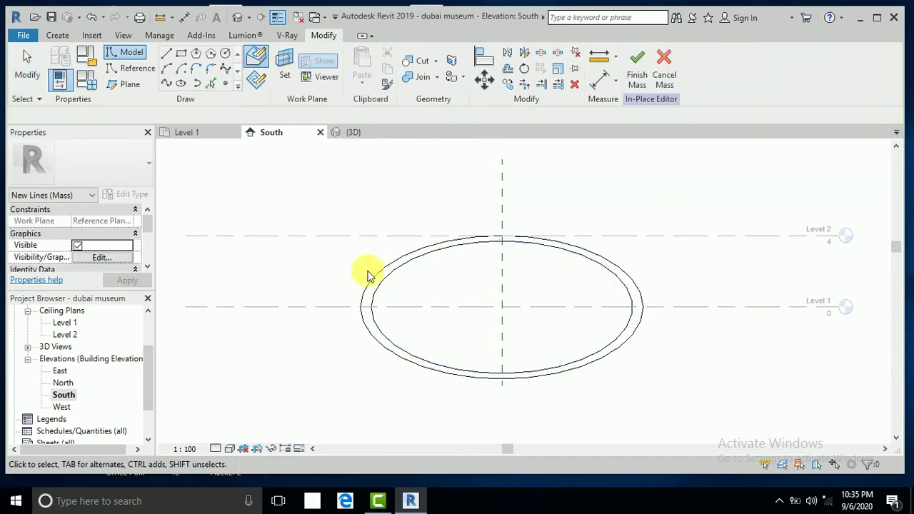
# Scale the third ellipse down about its centre to a horizontal half-axis of about 6.6.
pyautogui.click(392, 274)
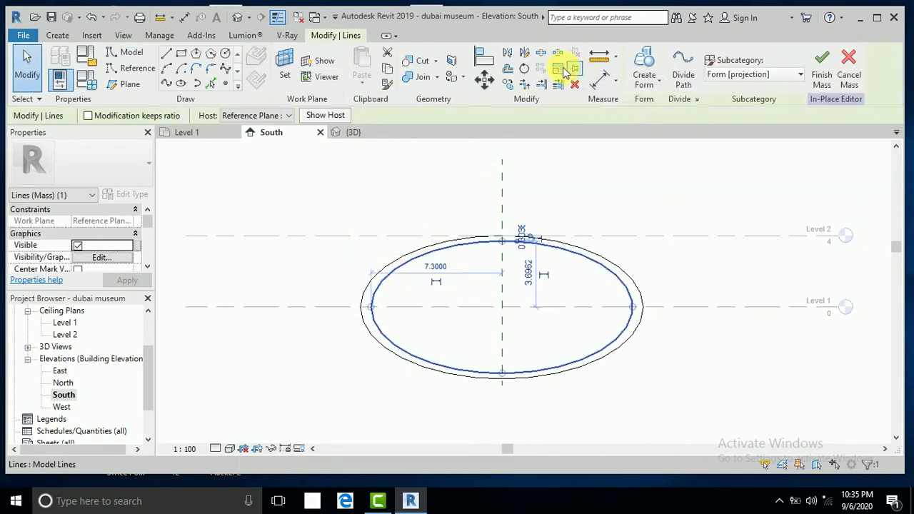
pyautogui.press('r')
pyautogui.press('e')
pyautogui.click(502, 307)
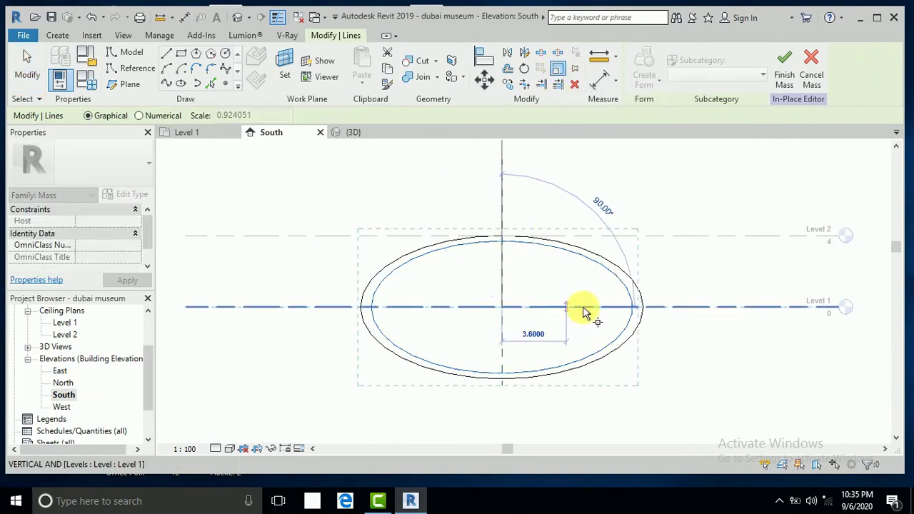
pyautogui.click(626, 308)
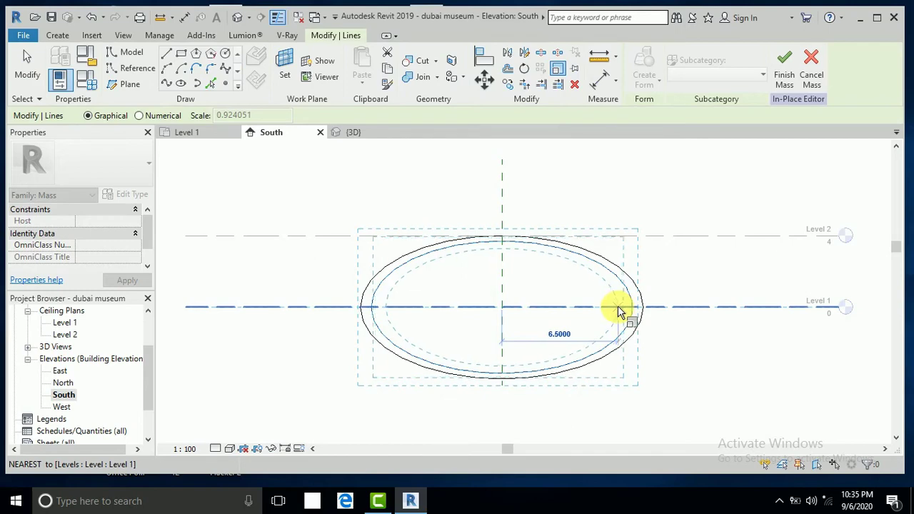
pyautogui.click(615, 309)
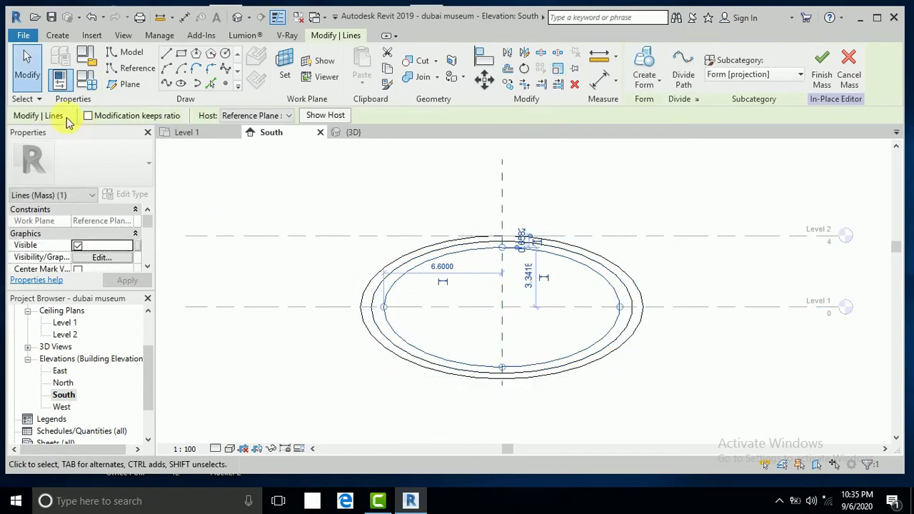
pyautogui.press('Escape')
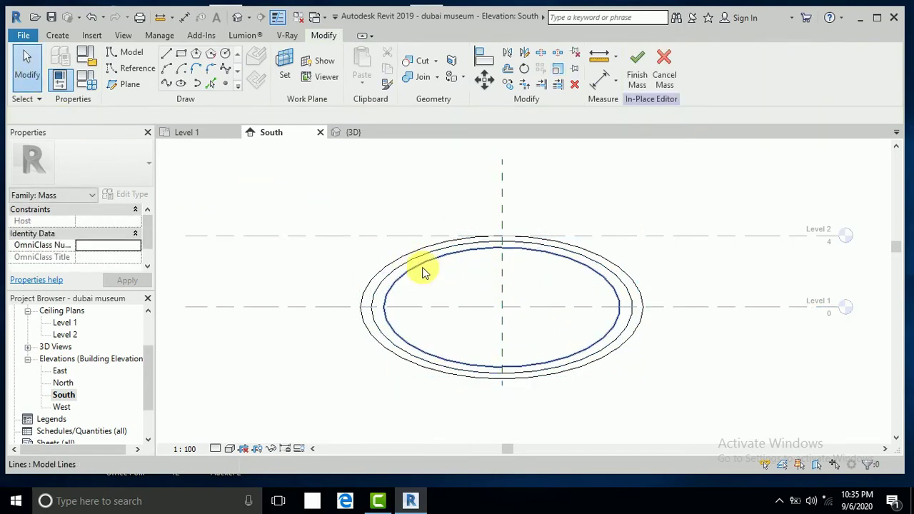
# Check the three ellipses in the 3D view and open the Level 1 floor plan.
pyautogui.click(241, 19)
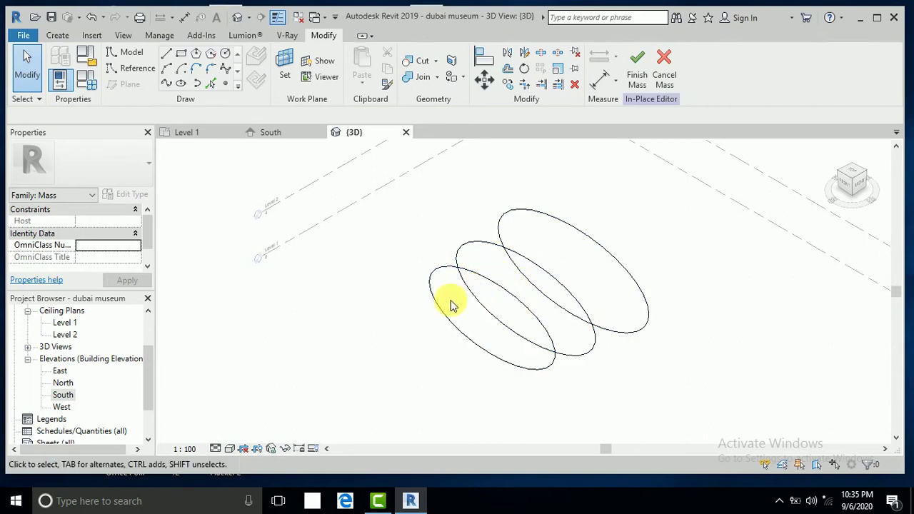
pyautogui.moveTo(451, 305); pyautogui.dragTo(471, 308, button='middle')
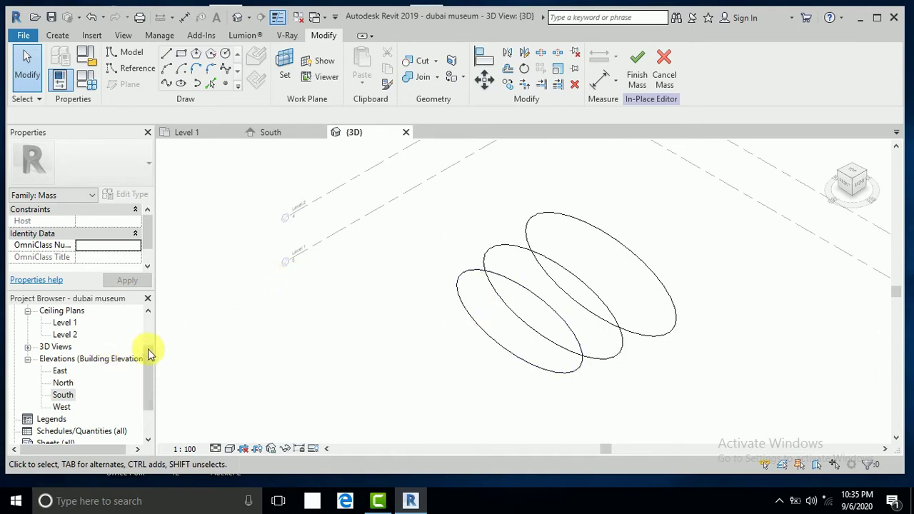
pyautogui.moveTo(150, 357); pyautogui.dragTo(150, 316)
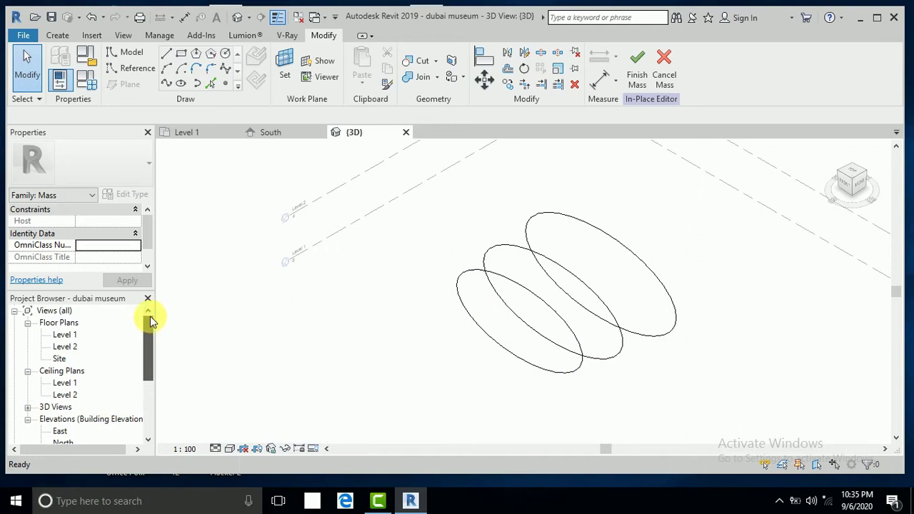
pyautogui.doubleClick(72, 335)
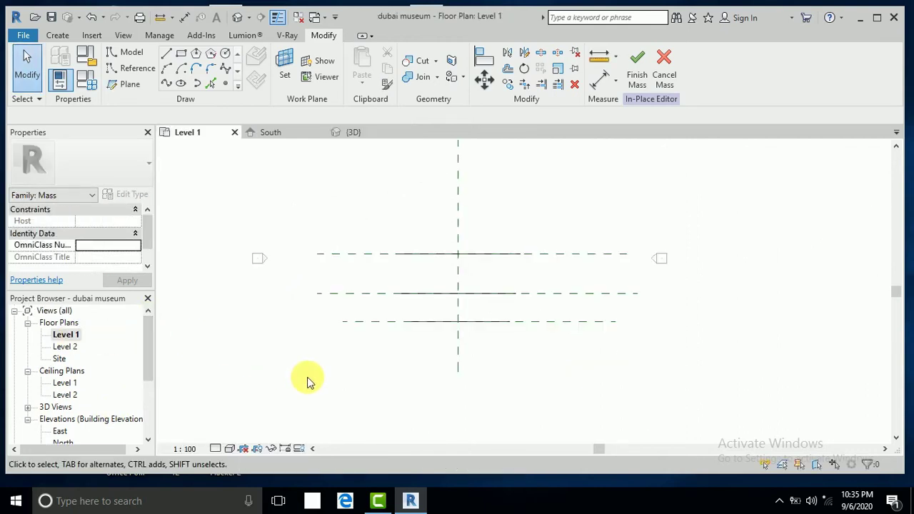
pyautogui.scroll(1, 410, 266)
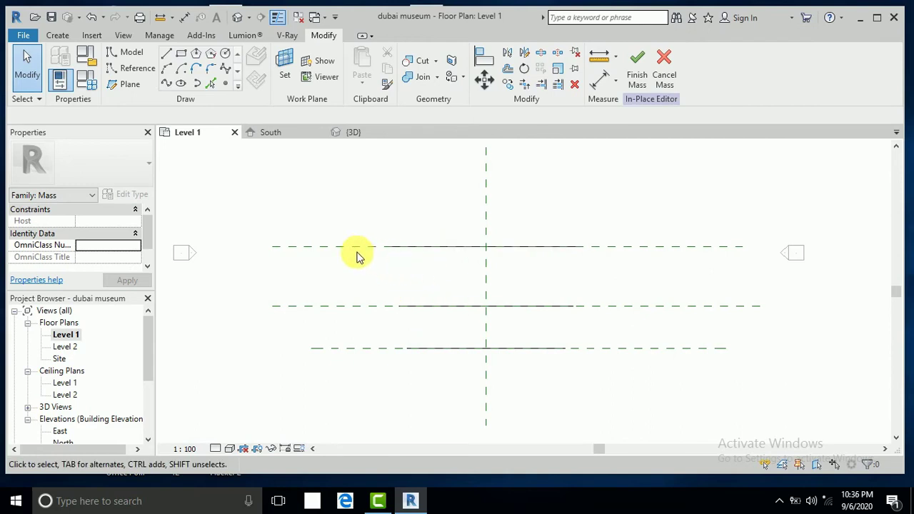
# Set the distance between reference planes 1 and 2 to 2 by moving plane 2.
pyautogui.click(351, 307)
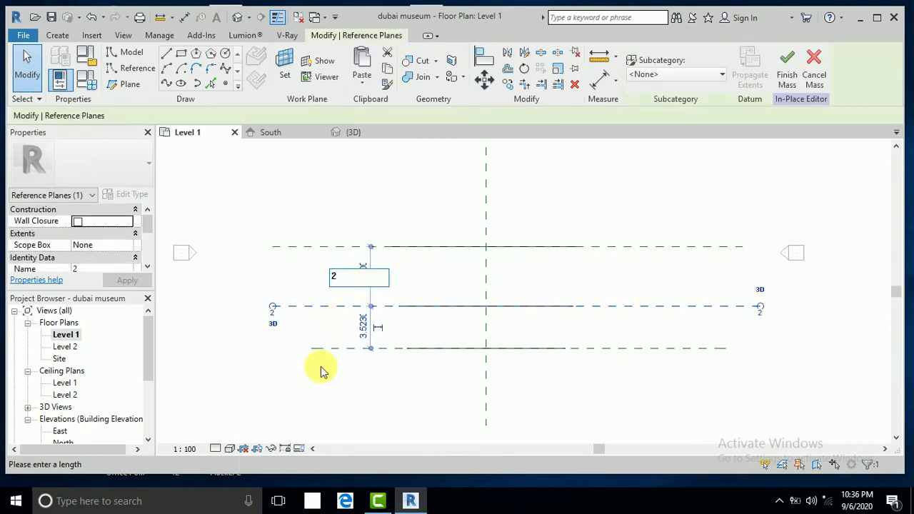
pyautogui.press('Return')
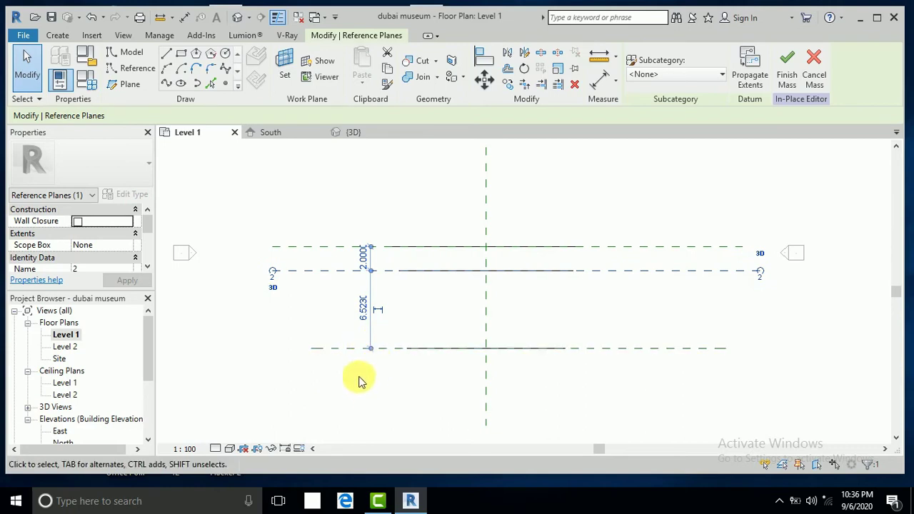
pyautogui.click(358, 387)
# Move reference plane 3 to a distance of 1.5 from plane 2 and check the ellipse spacing in the 3D view.
pyautogui.click(371, 347)
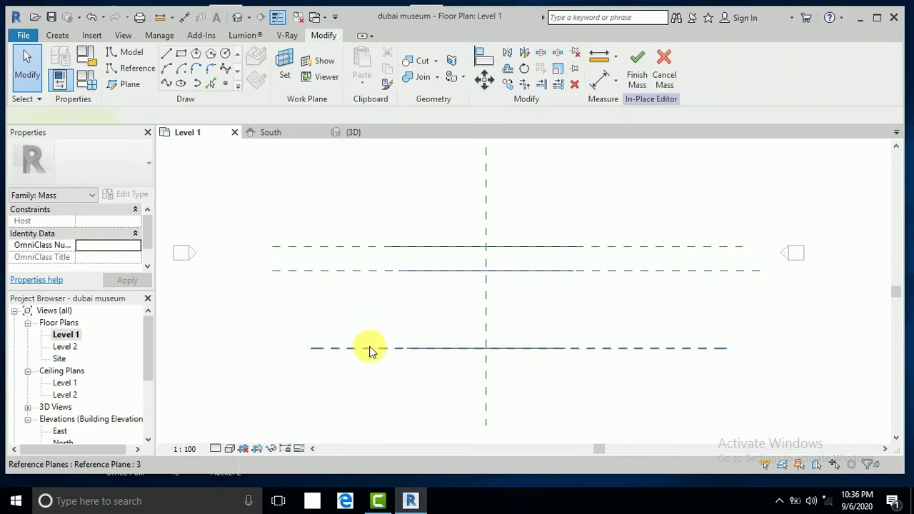
pyautogui.click(385, 308)
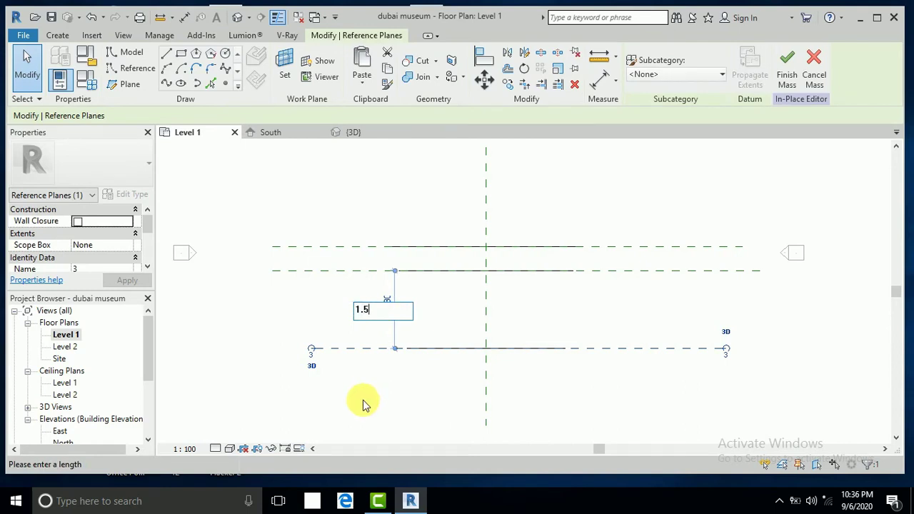
pyautogui.write('1.5')
pyautogui.press('Return')
pyautogui.click(386, 371)
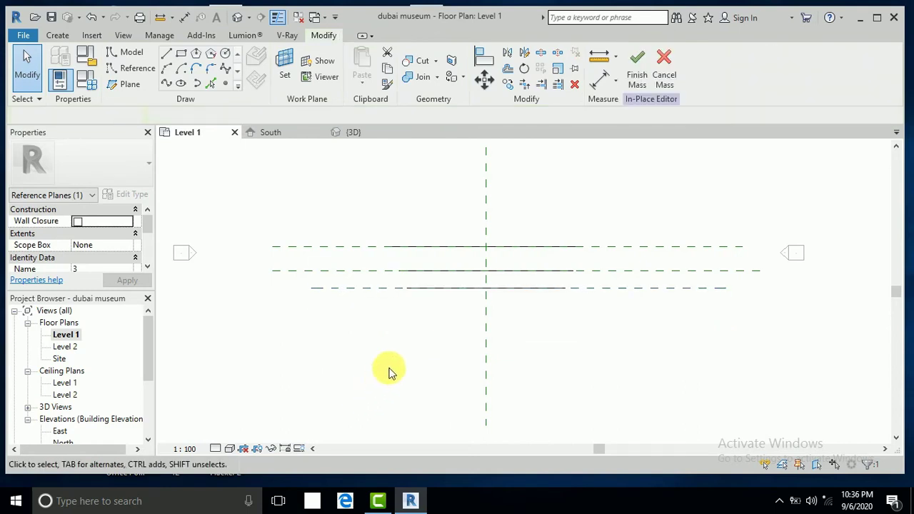
pyautogui.click(237, 20)
pyautogui.scroll(1, 635, 243)
pyautogui.moveTo(640, 252); pyautogui.dragTo(547, 253, button='middle')
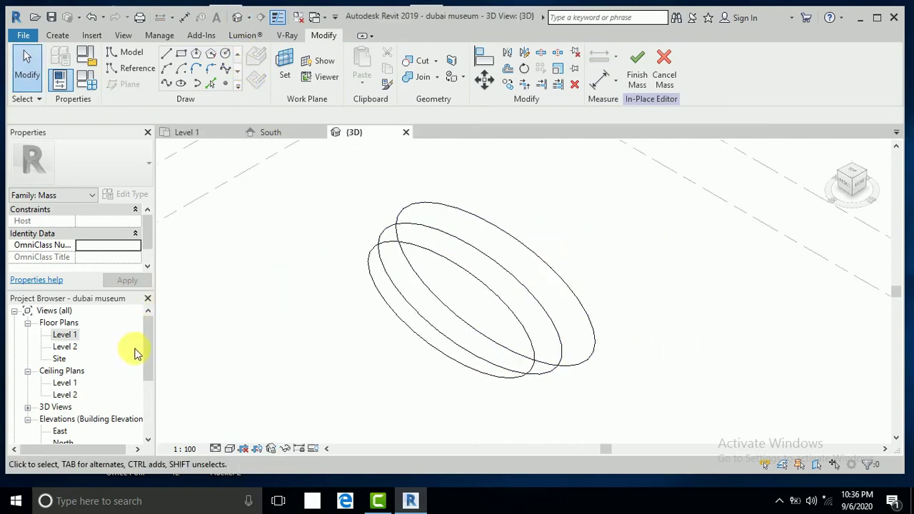
# In the Level 1 floor plan, mirror the two smaller ellipses across reference plane 1.
pyautogui.doubleClick(64, 335)
pyautogui.moveTo(416, 344); pyautogui.dragTo(344, 378, button='middle')
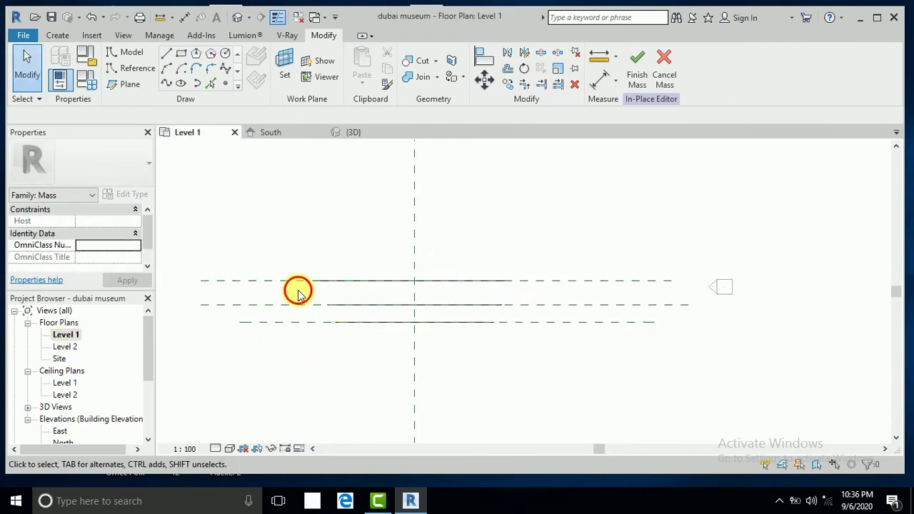
pyautogui.moveTo(298, 290); pyautogui.dragTo(525, 359)
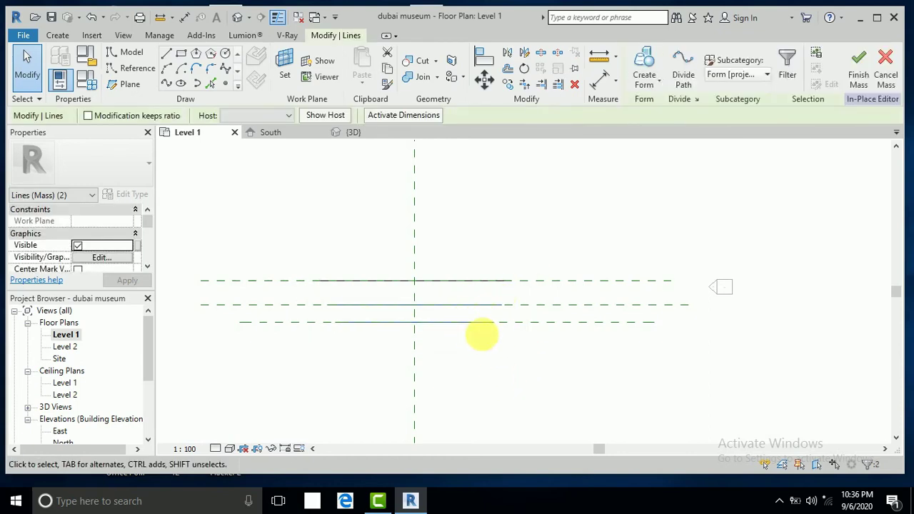
pyautogui.click(524, 53)
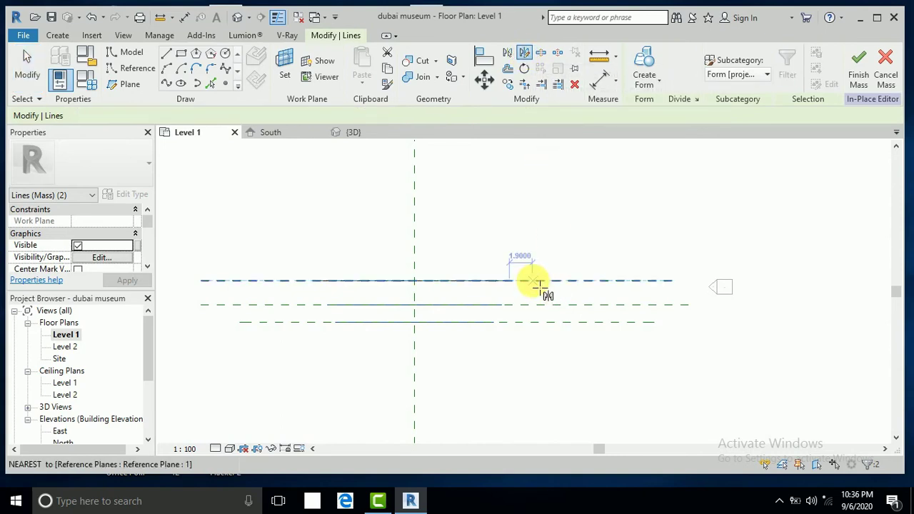
pyautogui.click(588, 281)
pyautogui.click(571, 246)
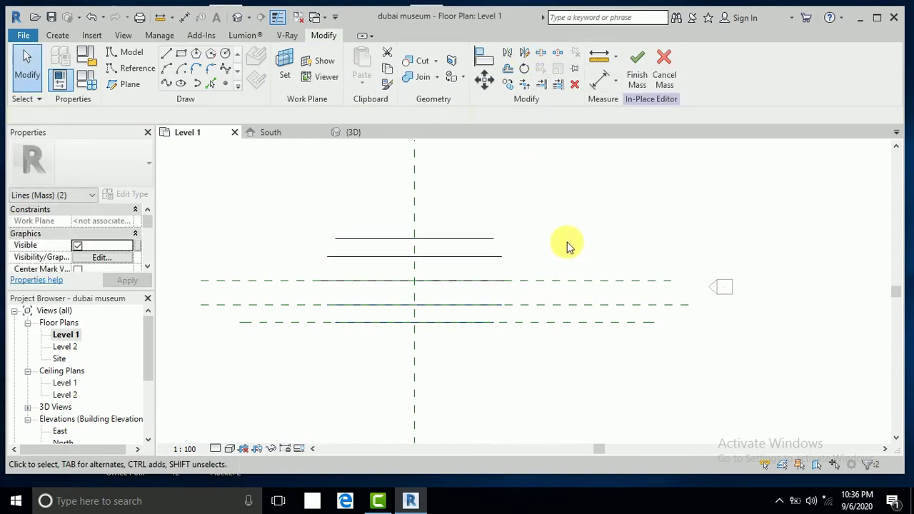
# In the 3D view, select all five ellipses and create a solid form through them.
pyautogui.click(237, 18)
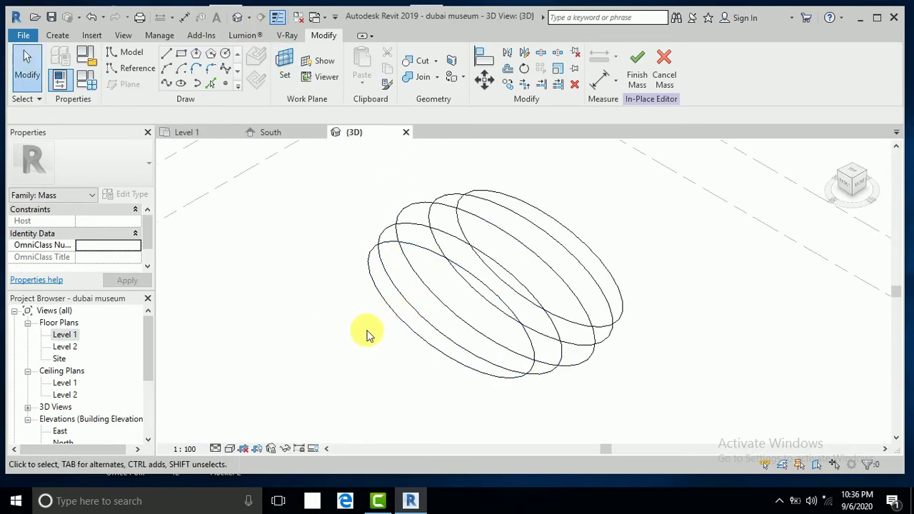
pyautogui.moveTo(368, 336)
pyautogui.mouseDown(button='middle')
pyautogui.moveTo(323, 329)
pyautogui.moveTo(369, 336)
pyautogui.mouseUp(button='middle')
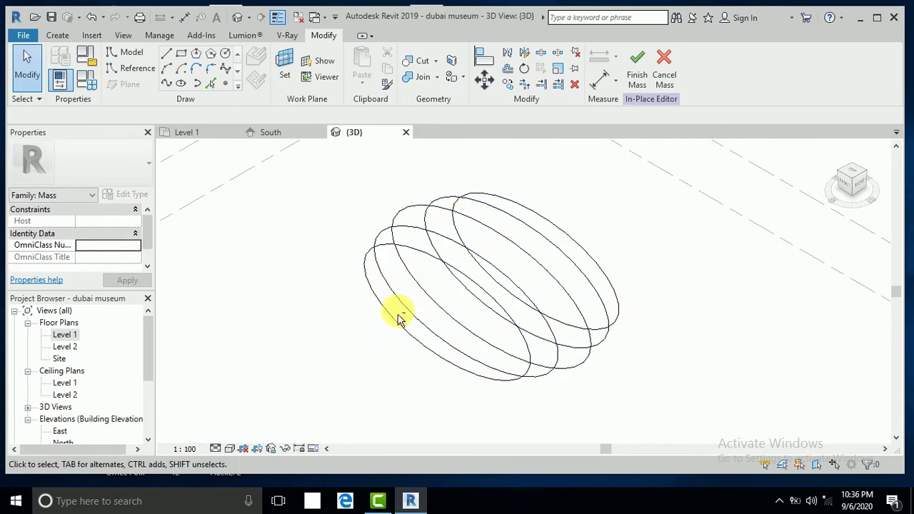
pyautogui.keyDown('shift'); pyautogui.moveTo(397, 317); pyautogui.dragTo(528, 212, button='middle'); pyautogui.keyUp('shift')
pyautogui.keyDown('shift'); pyautogui.moveTo(505, 281); pyautogui.dragTo(469, 301, button='middle'); pyautogui.keyUp('shift')
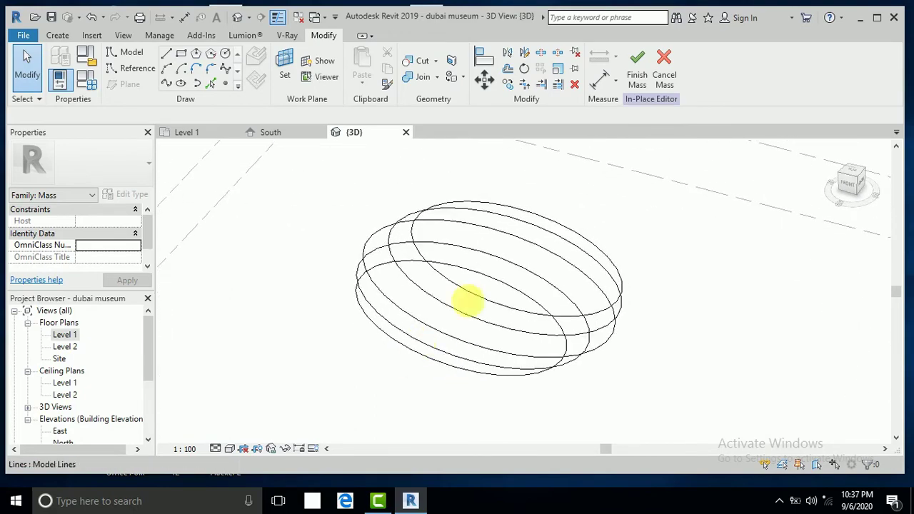
pyautogui.click(599, 239)
pyautogui.click(645, 68)
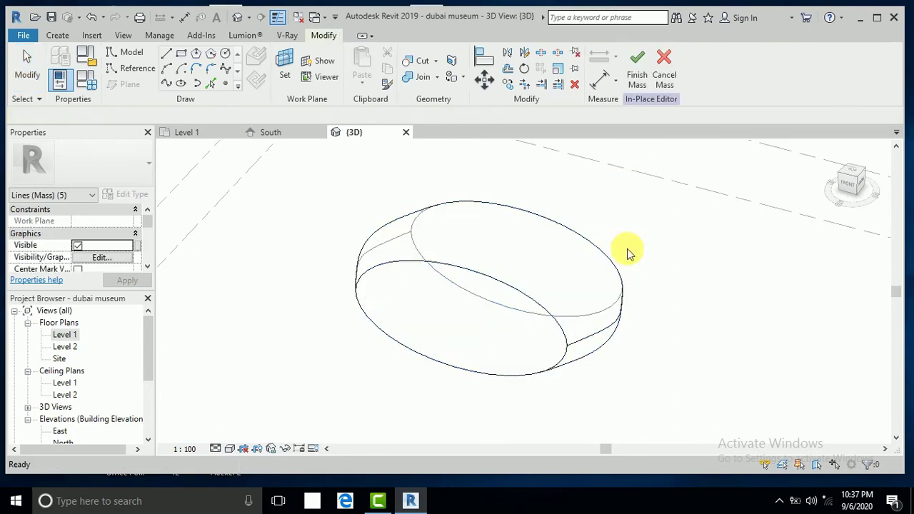
# Inspect the new form's elliptical faces and curved sides from several angles around the front.
pyautogui.keyDown('shift'); pyautogui.moveTo(604, 267); pyautogui.dragTo(670, 189, button='middle'); pyautogui.keyUp('shift')
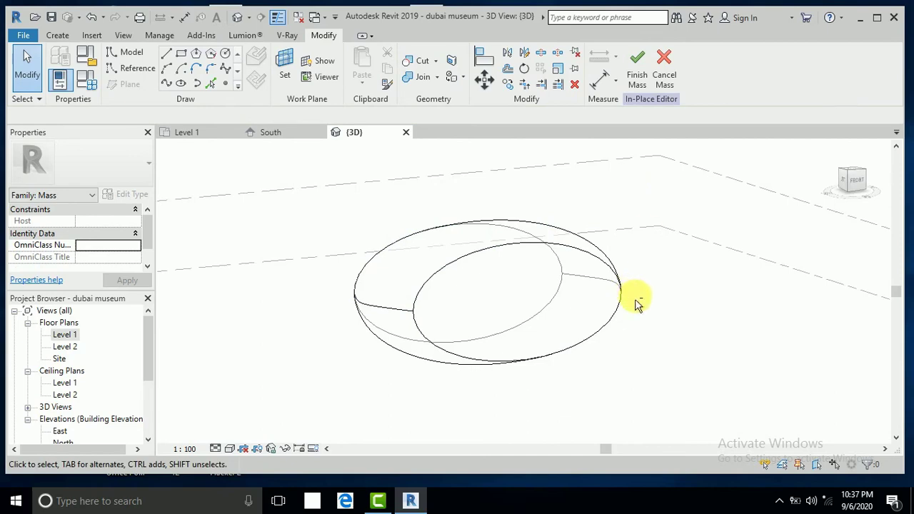
pyautogui.keyDown('shift'); pyautogui.moveTo(634, 302); pyautogui.dragTo(612, 316, button='middle'); pyautogui.keyUp('shift')
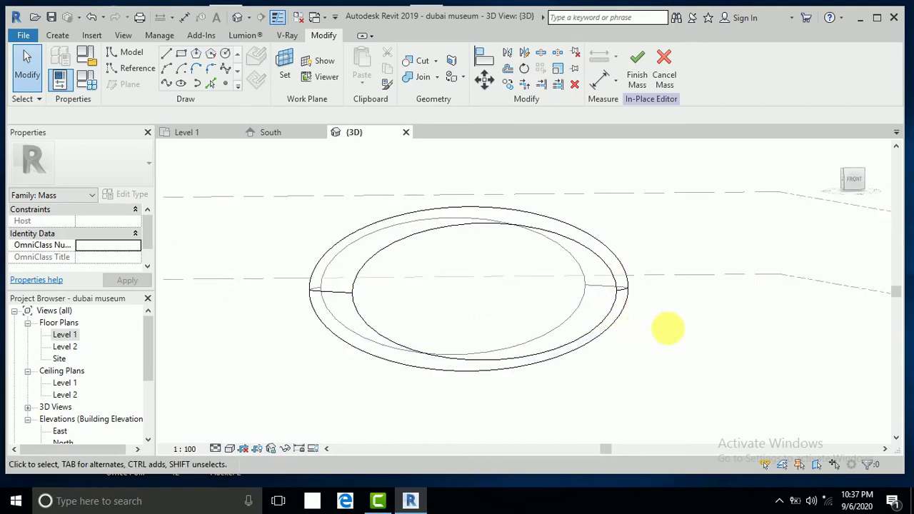
pyautogui.keyDown('shift'); pyautogui.moveTo(667, 329); pyautogui.dragTo(690, 354, button='middle'); pyautogui.keyUp('shift')
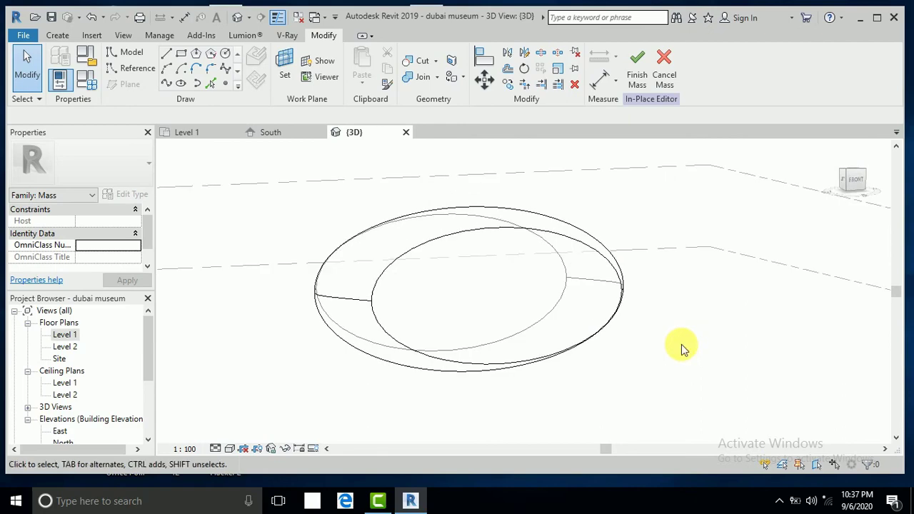
pyautogui.moveTo(667, 347)
pyautogui.keyDown('shift'); pyautogui.mouseDown(button='middle')
pyautogui.moveTo(595, 357)
pyautogui.moveTo(670, 355)
pyautogui.mouseUp(button='middle'); pyautogui.keyUp('shift')
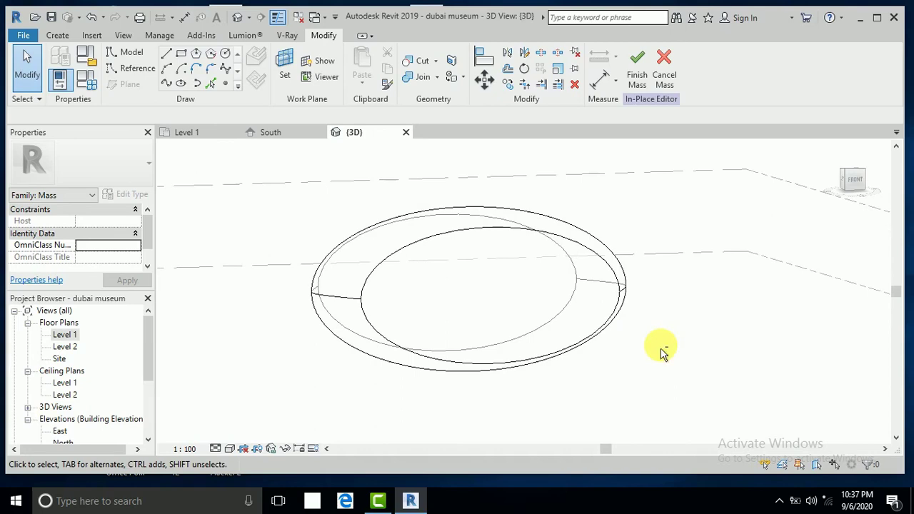
pyautogui.moveTo(661, 352)
pyautogui.keyDown('shift'); pyautogui.mouseDown(button='middle')
pyautogui.moveTo(656, 363)
pyautogui.moveTo(622, 376)
pyautogui.moveTo(583, 371)
pyautogui.moveTo(677, 349)
pyautogui.moveTo(649, 333)
pyautogui.moveTo(675, 347)
pyautogui.mouseUp(button='middle'); pyautogui.keyUp('shift')
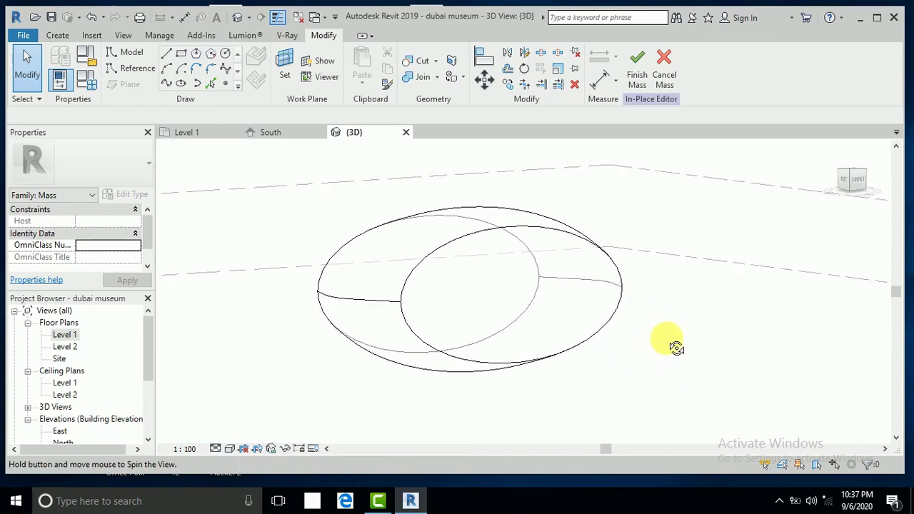